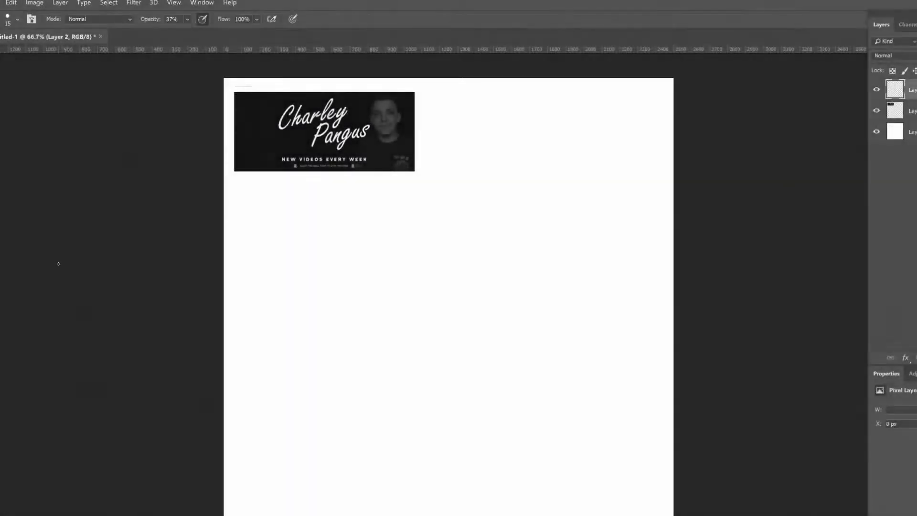
# - Draw a curved guide line and place duplicate copies of it lower down
pyautogui.moveTo(421, 216)
pyautogui.mouseDown()
pyautogui.moveTo(557, 167)
pyautogui.moveTo(541, 238)
pyautogui.mouseUp()
pyautogui.hotkey('ctrl', 'j')
pyautogui.hotkey('ctrl', 'j')
pyautogui.moveTo(541, 237); pyautogui.dragTo(542, 276)
# - Sketch a rough pencil 'Charley Pangus' lettering on the curved guides
pyautogui.press('b')
pyautogui.moveTo(446, 206)
pyautogui.mouseDown()
pyautogui.moveTo(473, 172)
pyautogui.moveTo(478, 219)
pyautogui.moveTo(511, 217)
pyautogui.moveTo(559, 186)
pyautogui.moveTo(573, 222)
pyautogui.mouseUp()
pyautogui.moveTo(440, 264); pyautogui.dragTo(433, 313)
pyautogui.moveTo(427, 279)
pyautogui.mouseDown()
pyautogui.moveTo(457, 251)
pyautogui.moveTo(432, 272)
pyautogui.moveTo(457, 287)
pyautogui.moveTo(509, 254)
pyautogui.moveTo(535, 258)
pyautogui.moveTo(586, 220)
pyautogui.moveTo(526, 287)
pyautogui.moveTo(605, 176)
pyautogui.mouseUp()
pyautogui.scroll(2, 462, 265)
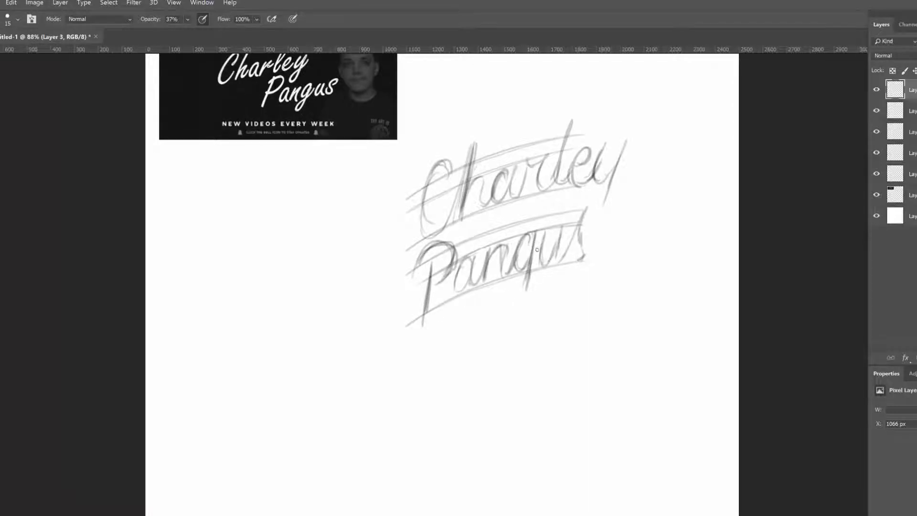
# - Duplicate the sketch lower and add an underline, loops, a curl, a g descender and a swash
pyautogui.moveTo(537, 250); pyautogui.dragTo(535, 384)
pyautogui.scroll(1, 535, 385)
pyautogui.moveTo(583, 229); pyautogui.dragTo(555, 236)
pyautogui.moveTo(445, 267)
pyautogui.mouseDown()
pyautogui.moveTo(580, 224)
pyautogui.moveTo(621, 169)
pyautogui.mouseUp()
pyautogui.moveTo(526, 306); pyautogui.dragTo(539, 227)
pyautogui.moveTo(531, 196)
pyautogui.mouseDown()
pyautogui.moveTo(526, 258)
pyautogui.moveTo(485, 291)
pyautogui.moveTo(616, 220)
pyautogui.moveTo(478, 268)
pyautogui.moveTo(621, 224)
pyautogui.mouseUp()
pyautogui.moveTo(588, 184)
pyautogui.mouseDown()
pyautogui.moveTo(618, 208)
pyautogui.moveTo(581, 227)
pyautogui.mouseUp()
pyautogui.press('space')
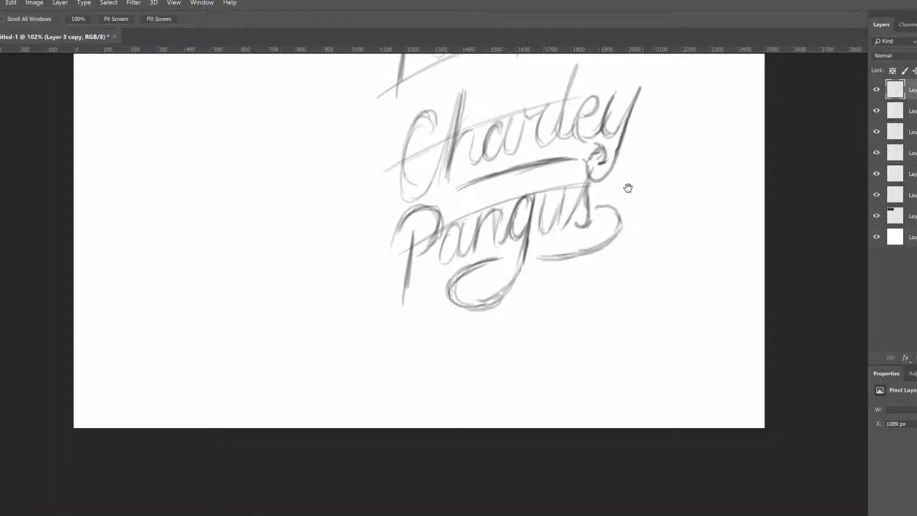
pyautogui.moveTo(628, 188); pyautogui.dragTo(561, 250)
# - Add a third copy, scale the sketches down under the banner, and rule four parallel guides
pyautogui.moveTo(351, 265)
pyautogui.mouseDown()
pyautogui.moveTo(99, 265)
pyautogui.moveTo(249, 214)
pyautogui.moveTo(283, 217)
pyautogui.moveTo(294, 229)
pyautogui.moveTo(428, 153)
pyautogui.moveTo(456, 103)
pyautogui.mouseUp()
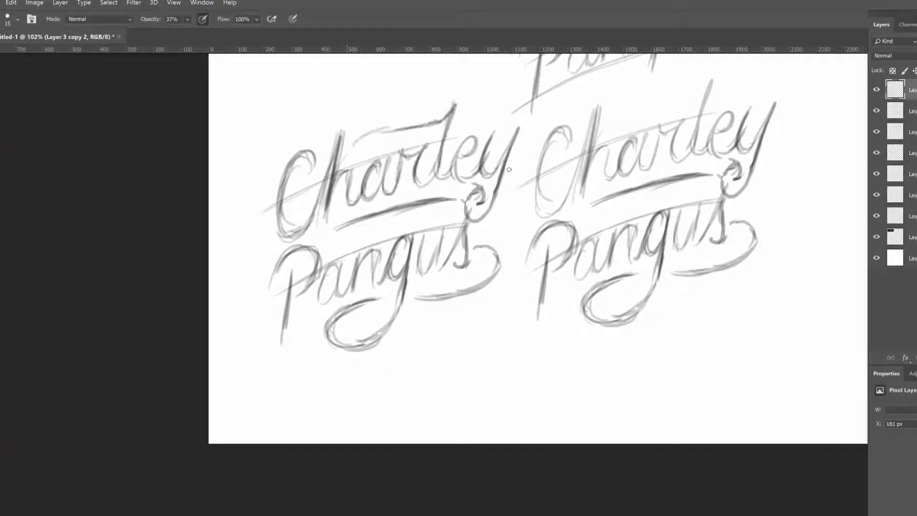
pyautogui.press('v')
pyautogui.hotkey('ctrl', '0')
pyautogui.moveTo(566, 187)
pyautogui.mouseDown()
pyautogui.moveTo(516, 252)
pyautogui.moveTo(411, 272)
pyautogui.moveTo(430, 291)
pyautogui.mouseUp()
pyautogui.press('Return')
pyautogui.moveTo(877, 152); pyautogui.dragTo(877, 216)
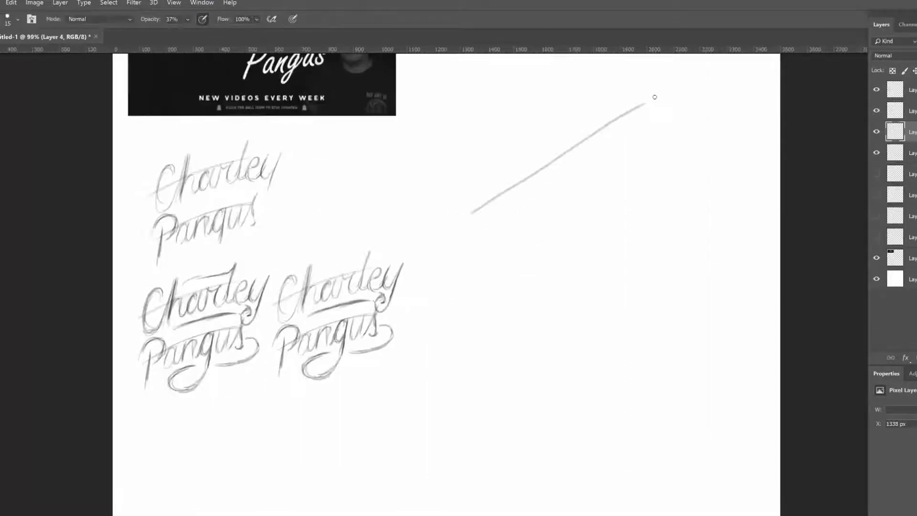
pyautogui.moveTo(621, 160); pyautogui.dragTo(600, 245)
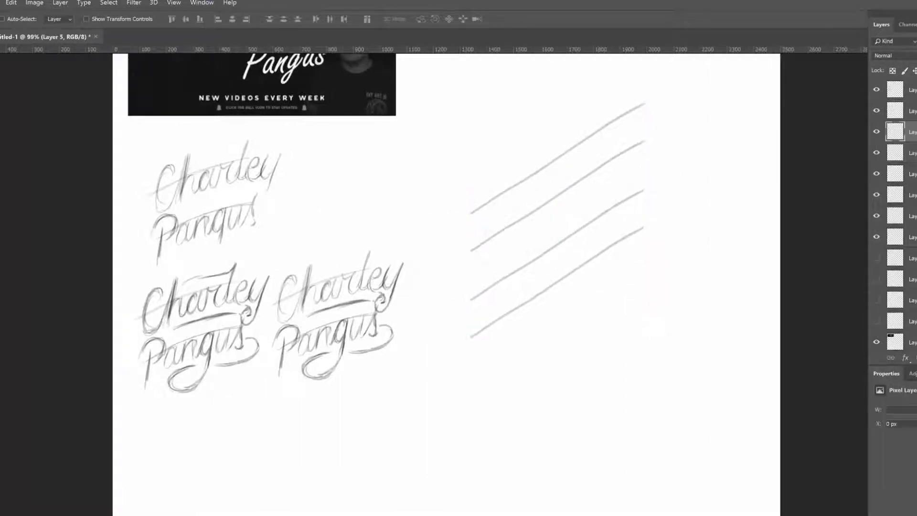
# - Brush a slanted 'Charley' letter by letter on the top straight guide
pyautogui.scroll(2, 506, 198)
pyautogui.press('b')
pyautogui.moveTo(504, 160); pyautogui.dragTo(495, 234)
pyautogui.moveTo(521, 146); pyautogui.dragTo(538, 218)
pyautogui.moveTo(556, 165); pyautogui.dragTo(549, 210)
pyautogui.moveTo(561, 196); pyautogui.dragTo(585, 143)
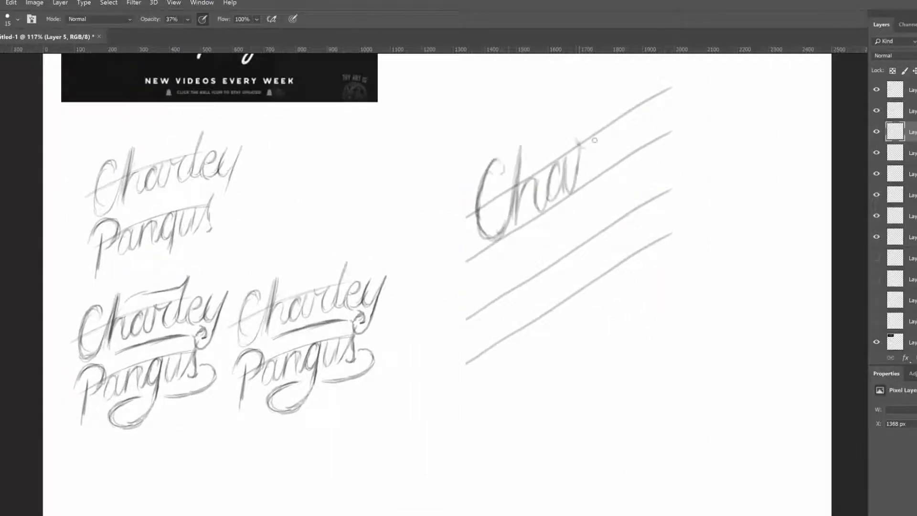
pyautogui.moveTo(577, 178); pyautogui.dragTo(620, 93)
pyautogui.moveTo(606, 163)
pyautogui.mouseDown()
pyautogui.moveTo(640, 109)
pyautogui.moveTo(673, 90)
pyautogui.mouseUp()
pyautogui.moveTo(673, 90); pyautogui.dragTo(660, 147)
pyautogui.moveTo(591, 283); pyautogui.dragTo(615, 168)
# - Letter 'Pangus' on the next guide and underline Charley from the y stroke
pyautogui.moveTo(494, 223); pyautogui.dragTo(484, 290)
pyautogui.moveTo(478, 225)
pyautogui.mouseDown()
pyautogui.moveTo(508, 208)
pyautogui.moveTo(504, 243)
pyautogui.mouseUp()
pyautogui.moveTo(540, 222); pyautogui.dragTo(571, 231)
pyautogui.moveTo(598, 182)
pyautogui.mouseDown()
pyautogui.moveTo(595, 255)
pyautogui.moveTo(663, 124)
pyautogui.moveTo(602, 155)
pyautogui.mouseUp()
pyautogui.moveTo(470, 215); pyautogui.dragTo(611, 137)
pyautogui.moveTo(616, 62); pyautogui.dragTo(609, 138)
# - Clean up stray marks, retrace the P, and add a swash off the final s
pyautogui.press('e')
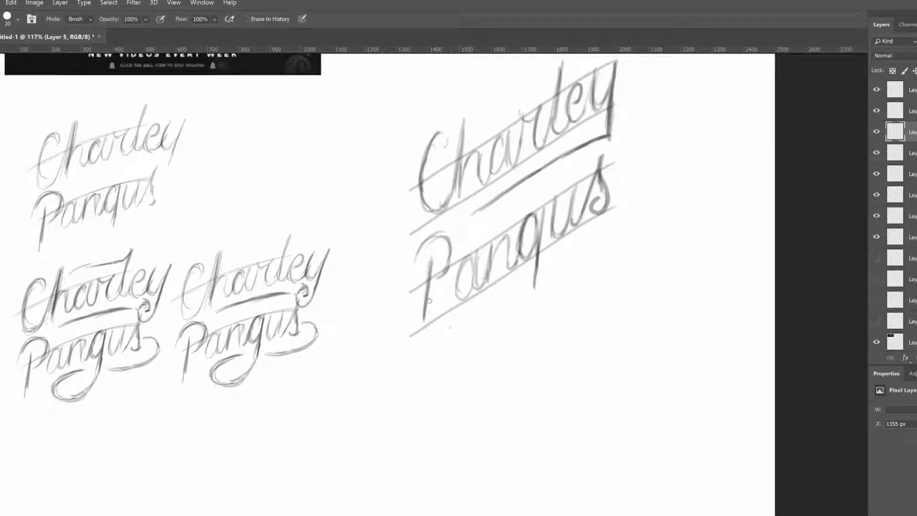
pyautogui.press('b')
pyautogui.moveTo(430, 286); pyautogui.dragTo(447, 236)
pyautogui.moveTo(444, 334); pyautogui.dragTo(523, 281)
pyautogui.moveTo(551, 264)
pyautogui.mouseDown()
pyautogui.moveTo(607, 225)
pyautogui.moveTo(620, 189)
pyautogui.mouseUp()
pyautogui.press('space')
pyautogui.moveTo(620, 247); pyautogui.dragTo(595, 245)
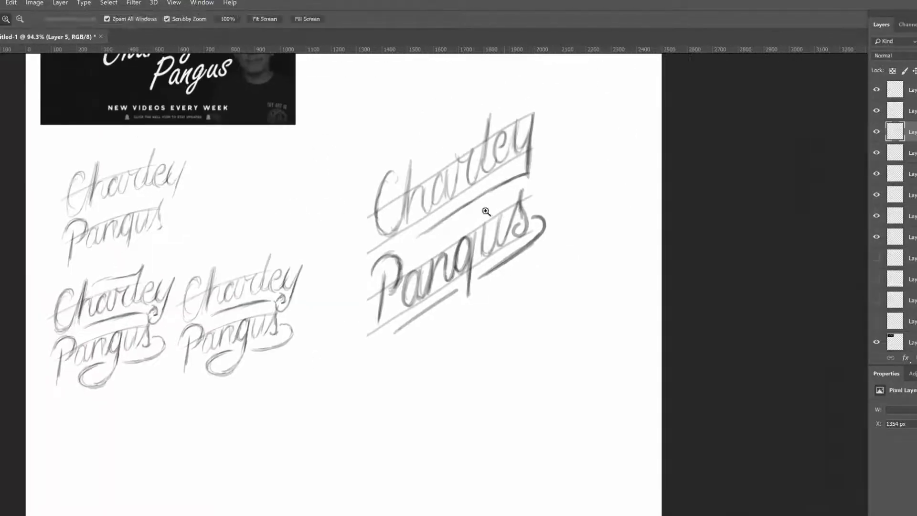
pyautogui.moveTo(487, 211); pyautogui.dragTo(571, 72)
# - Copy the new lettering, shrink it to half size, and place it beside the top-left sketch
pyautogui.press('space')
pyautogui.scroll(-3, 541, 187)
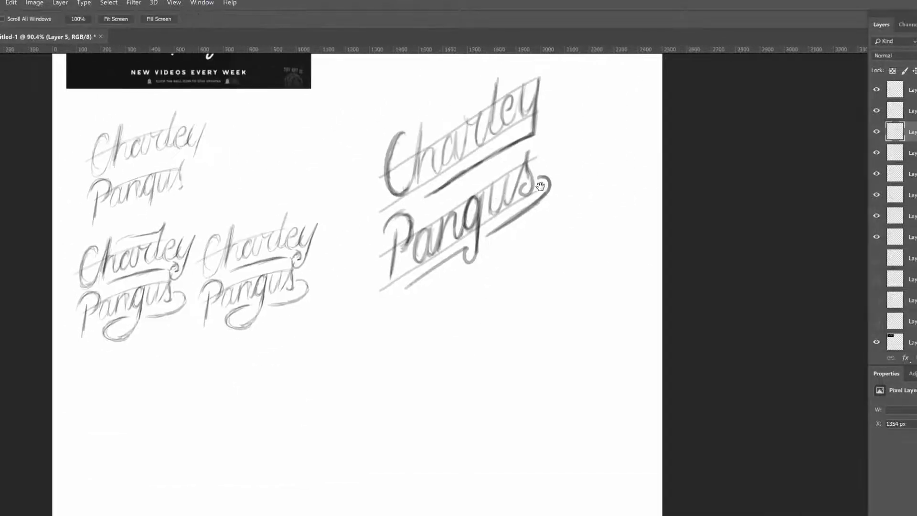
pyautogui.press('v')
pyautogui.moveTo(541, 186); pyautogui.dragTo(462, 346)
pyautogui.hotkey('ctrl', 't')
pyautogui.moveTo(471, 461); pyautogui.dragTo(387, 356)
pyautogui.moveTo(344, 305); pyautogui.dragTo(265, 160)
pyautogui.press('Return')
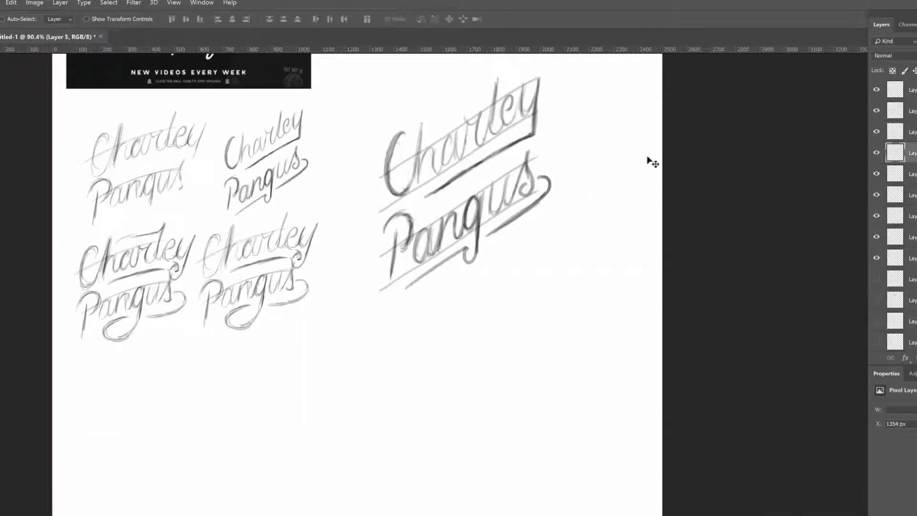
# - Shrink the large slanted lettering and move it up-left among the sketches
pyautogui.scroll(3, 501, 191)
pyautogui.press('space')
pyautogui.moveTo(483, 344); pyautogui.dragTo(512, 194)
pyautogui.scroll(-2, 502, 224)
pyautogui.hotkey('ctrl', 't')
pyautogui.moveTo(586, 65); pyautogui.dragTo(544, 98)
pyautogui.moveTo(511, 172); pyautogui.dragTo(416, 143)
pyautogui.press('Return')
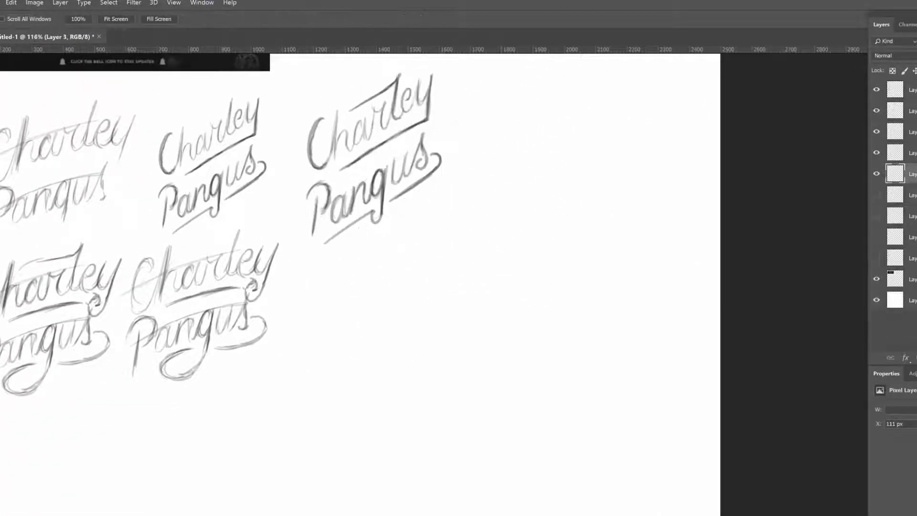
pyautogui.scroll(-3, 417, 317)
# - Paint a set of wavy guide strokes on a new empty layer
pyautogui.hotkey('ctrl', 'shift', 'alt', 'n')
pyautogui.press('b')
pyautogui.scroll(3, 380, 254)
pyautogui.moveTo(375, 246); pyautogui.dragTo(501, 216)
pyautogui.moveTo(482, 220); pyautogui.dragTo(612, 179)
pyautogui.moveTo(372, 285)
pyautogui.mouseDown()
pyautogui.moveTo(485, 268)
pyautogui.moveTo(535, 233)
pyautogui.mouseUp()
pyautogui.moveTo(557, 219); pyautogui.dragTo(609, 217)
# - Duplicate the wavy guide layer and position it below the existing sketches
pyautogui.hotkey('ctrl', 'j')
pyautogui.press('v')
pyautogui.moveTo(553, 215); pyautogui.dragTo(571, 294)
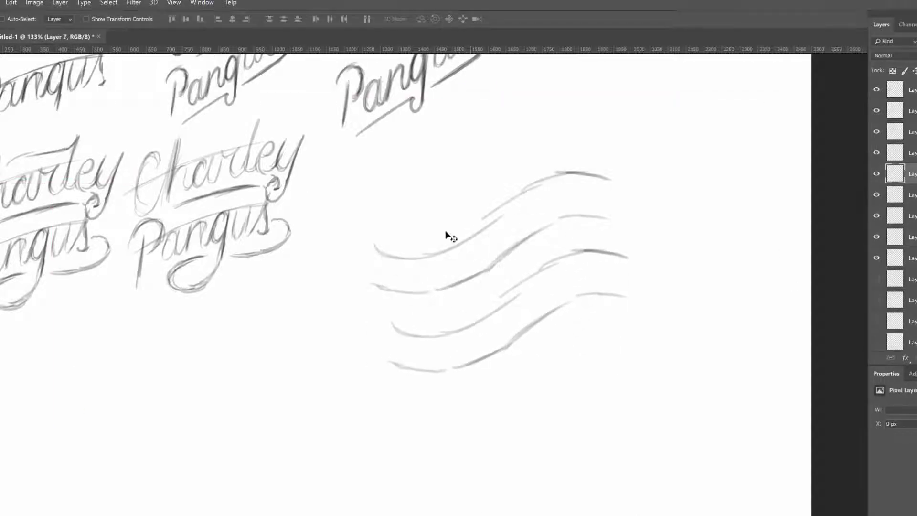
pyautogui.press('b')
pyautogui.moveTo(423, 224); pyautogui.dragTo(399, 287)
# - Letter 'Charley' along the wavy guides, darkening the C
pyautogui.moveTo(442, 213)
pyautogui.mouseDown()
pyautogui.moveTo(428, 289)
pyautogui.moveTo(502, 225)
pyautogui.mouseUp()
pyautogui.moveTo(519, 187); pyautogui.dragTo(552, 220)
pyautogui.moveTo(425, 287); pyautogui.dragTo(509, 217)
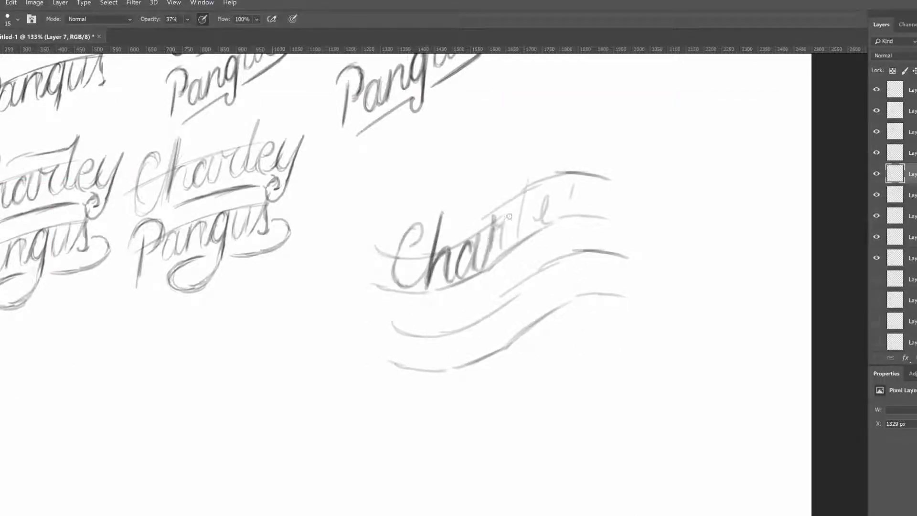
pyautogui.moveTo(499, 253); pyautogui.dragTo(530, 172)
pyautogui.moveTo(516, 239)
pyautogui.mouseDown()
pyautogui.moveTo(550, 186)
pyautogui.moveTo(583, 171)
pyautogui.mouseUp()
pyautogui.moveTo(425, 215); pyautogui.dragTo(392, 290)
# - Letter 'Pangus' below Charley and add a darker swash and y
pyautogui.moveTo(427, 314); pyautogui.dragTo(412, 388)
pyautogui.moveTo(418, 330)
pyautogui.mouseDown()
pyautogui.moveTo(429, 349)
pyautogui.moveTo(502, 344)
pyautogui.mouseUp()
pyautogui.moveTo(506, 310)
pyautogui.mouseDown()
pyautogui.moveTo(569, 268)
pyautogui.moveTo(597, 229)
pyautogui.mouseUp()
pyautogui.moveTo(462, 300); pyautogui.dragTo(555, 241)
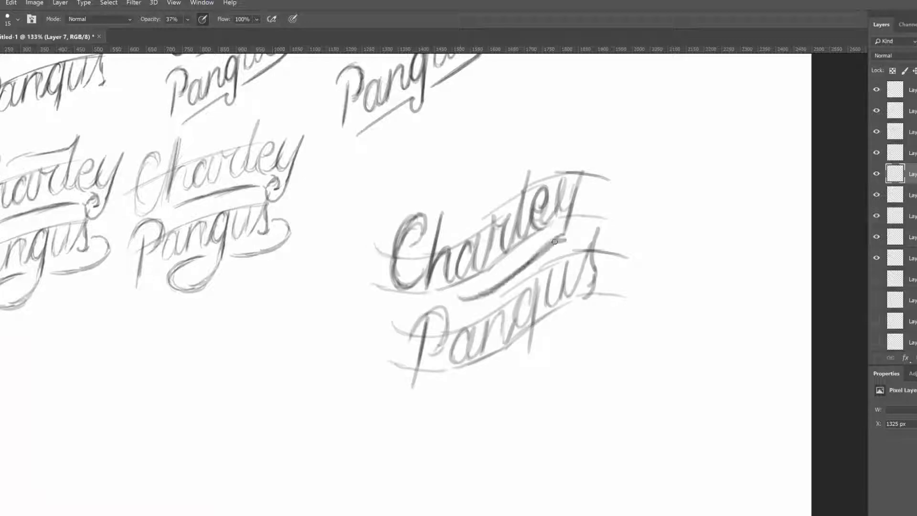
pyautogui.moveTo(576, 198); pyautogui.dragTo(554, 243)
# - Darken the g, s, swashes and underline of Pangus
pyautogui.moveTo(437, 387); pyautogui.dragTo(530, 352)
pyautogui.moveTo(533, 301); pyautogui.dragTo(508, 363)
pyautogui.moveTo(597, 236); pyautogui.dragTo(580, 299)
pyautogui.moveTo(580, 298); pyautogui.dragTo(616, 277)
pyautogui.moveTo(538, 339); pyautogui.dragTo(616, 298)
pyautogui.moveTo(574, 334)
pyautogui.mouseDown()
pyautogui.moveTo(564, 287)
pyautogui.moveTo(368, 371)
pyautogui.mouseUp()
# - Duplicate the wavy-guide lettering lower-left and give the copy a dark swash and l loop
pyautogui.press('v')
pyautogui.scroll(-5, 588, 256)
pyautogui.scroll(3, 569, 268)
pyautogui.hotkey('ctrl', 'j')
pyautogui.press('b')
pyautogui.scroll(2, 283, 240)
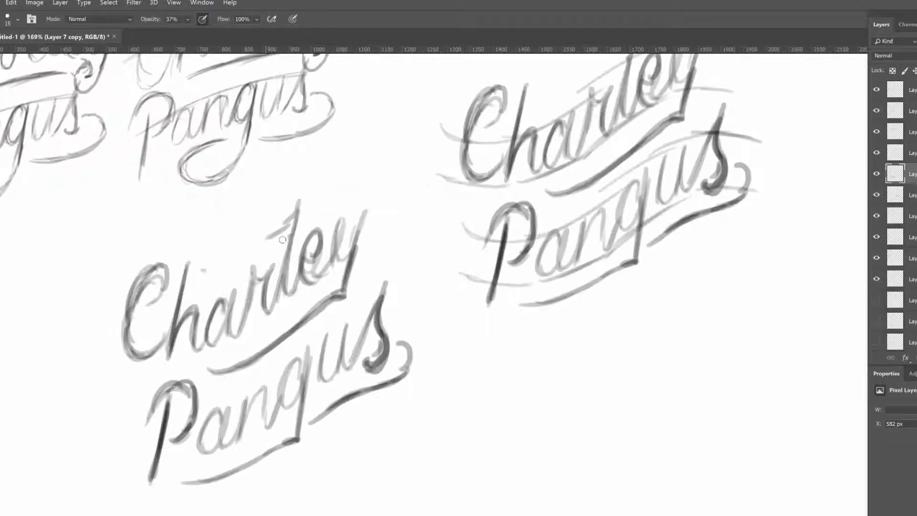
pyautogui.moveTo(201, 273); pyautogui.dragTo(323, 202)
pyautogui.moveTo(287, 265); pyautogui.dragTo(326, 189)
pyautogui.scroll(3, 284, 244)
pyautogui.moveTo(197, 305); pyautogui.dragTo(366, 198)
pyautogui.moveTo(350, 214); pyautogui.dragTo(374, 171)
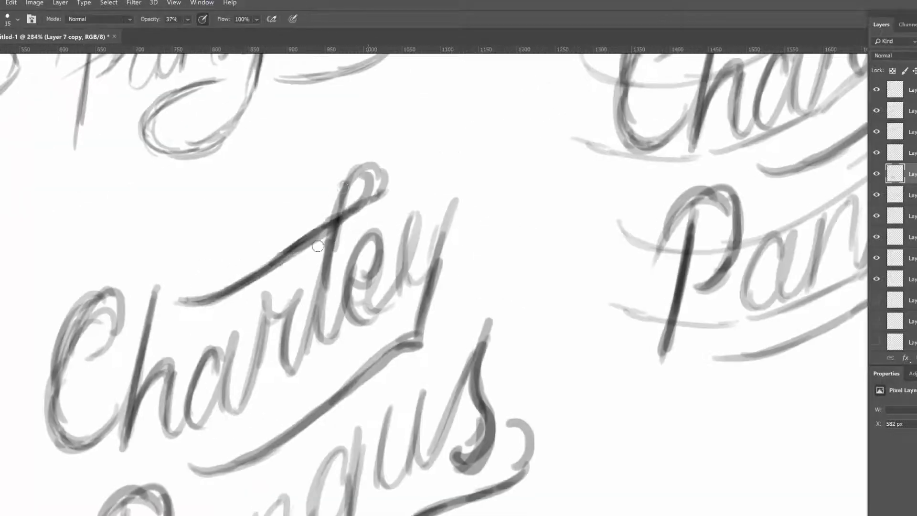
# - Move the wavy-guide sketch down into the bottom row
pyautogui.press('v')
pyautogui.scroll(-8, 318, 246)
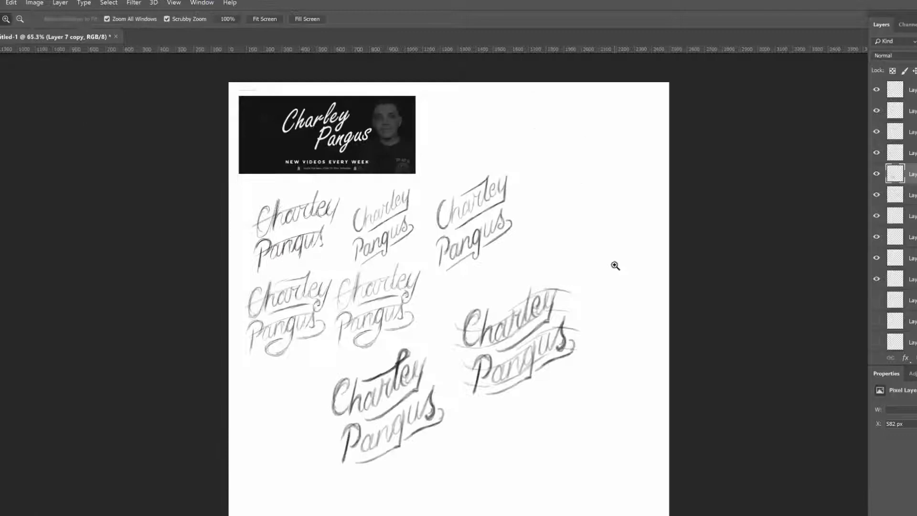
pyautogui.click(560, 364)
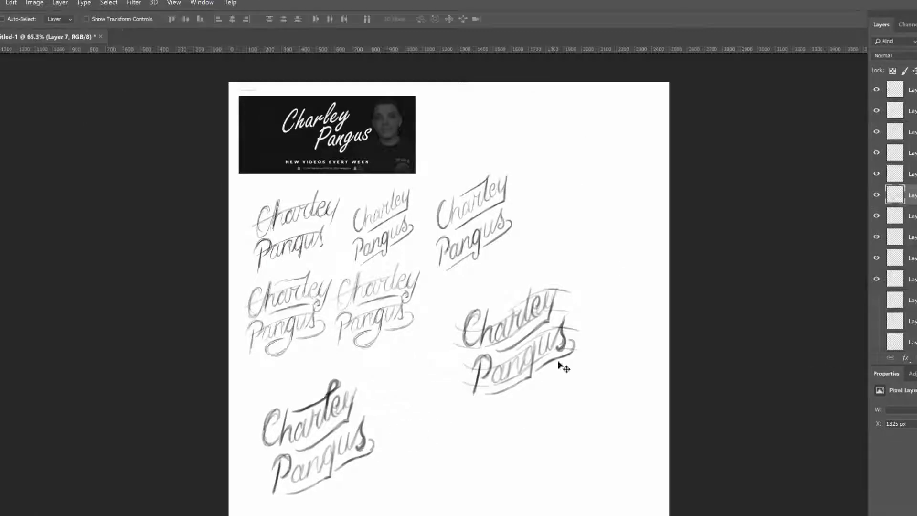
pyautogui.moveTo(564, 368); pyautogui.dragTo(488, 449)
pyautogui.scroll(2, 522, 262)
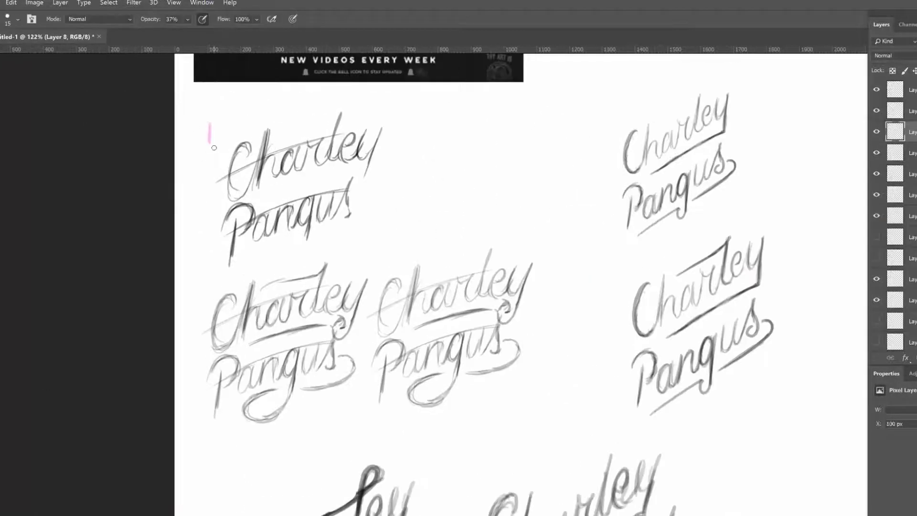
# - Pick magenta and write numbers 1 to 4 beside the sketches
pyautogui.moveTo(213, 116); pyautogui.dragTo(213, 134)
pyautogui.moveTo(190, 273); pyautogui.dragTo(208, 290)
pyautogui.moveTo(391, 249); pyautogui.dragTo(393, 266)
pyautogui.moveTo(615, 116); pyautogui.dragTo(617, 141)
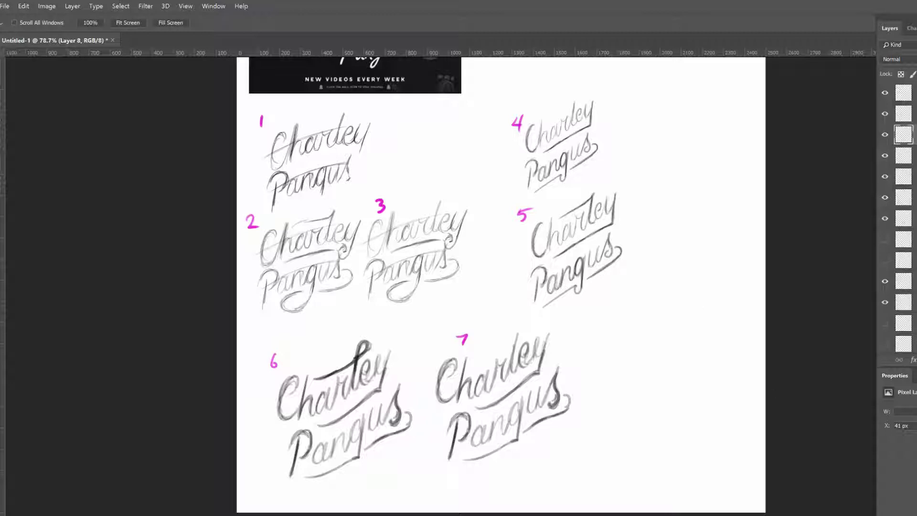
# - Write magenta numbers 5, 6 and 7 beside the last three sketches
pyautogui.moveTo(396, 385); pyautogui.dragTo(395, 408)
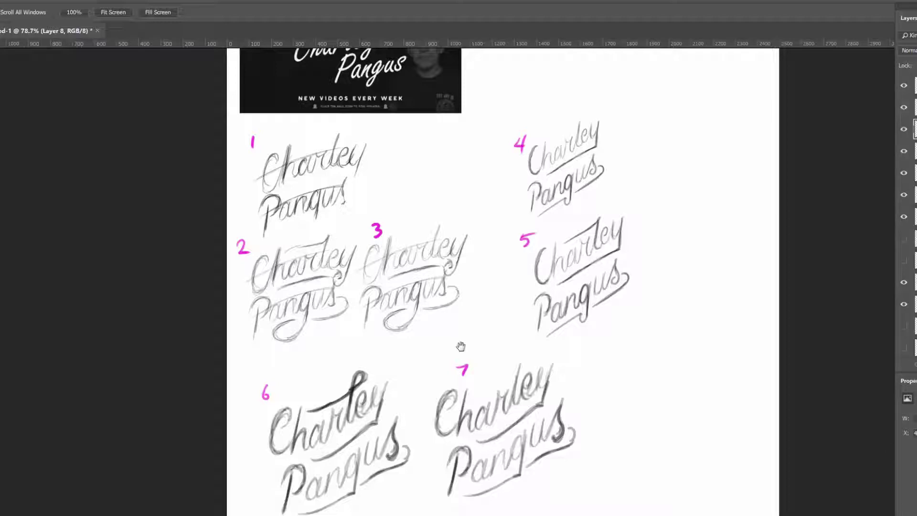
# - Hide the magenta numbers, banner and other sketch layers, keeping only sketch 4 visible
pyautogui.click(904, 151)
pyautogui.click(905, 151)
pyautogui.click(904, 217)
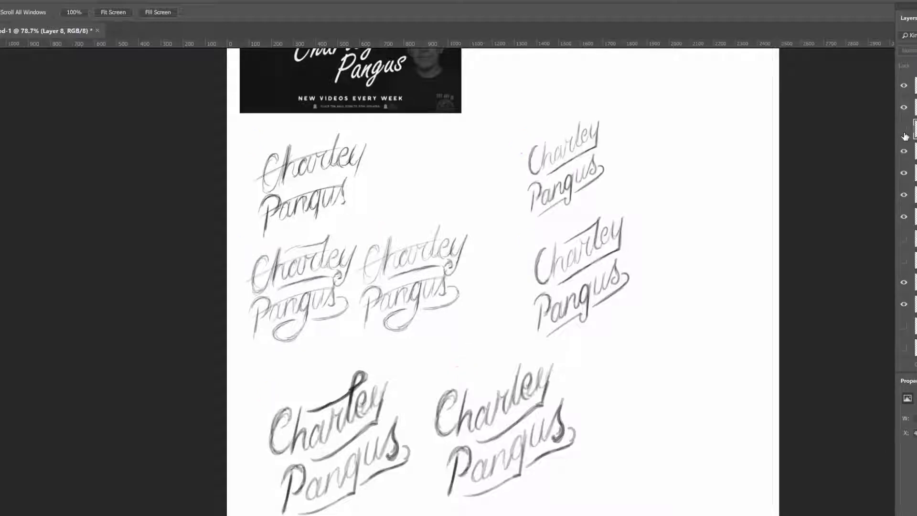
pyautogui.moveTo(905, 173); pyautogui.dragTo(905, 325)
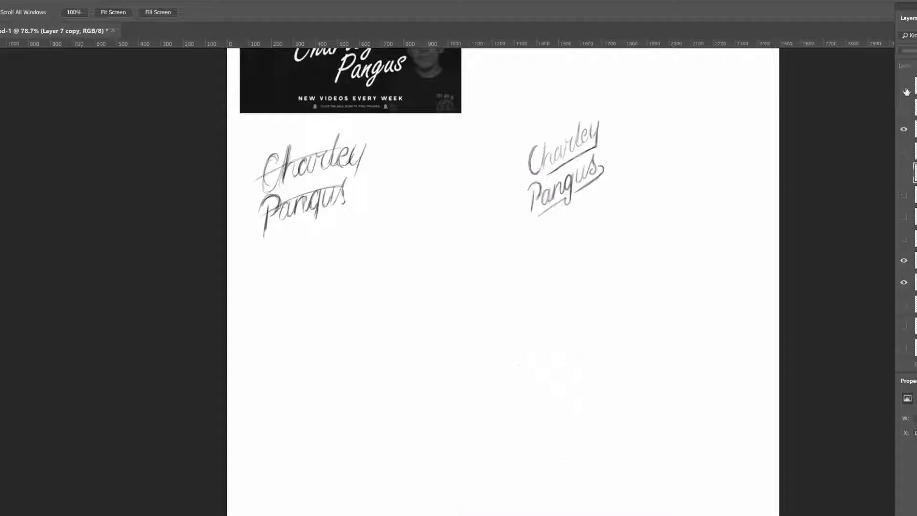
pyautogui.click(904, 243)
pyautogui.click(904, 246)
pyautogui.click(904, 133)
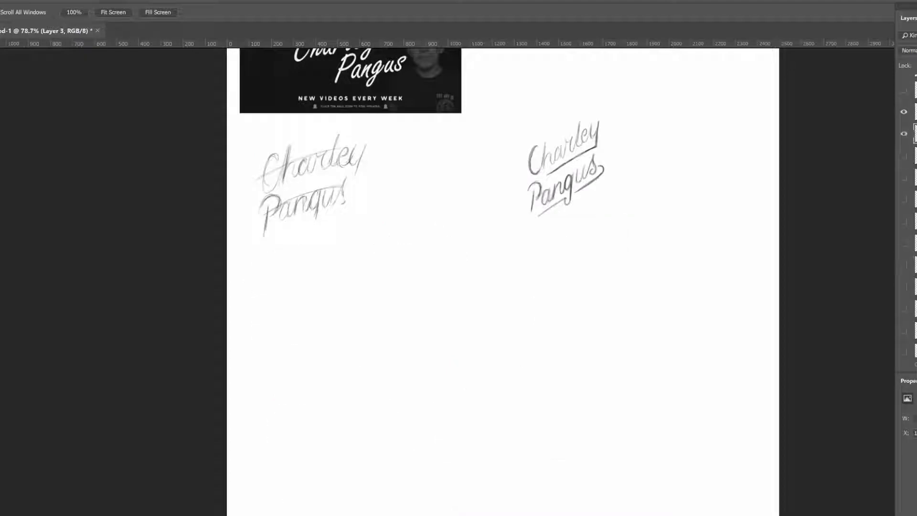
pyautogui.click(905, 322)
# - Move sketch 4 to the middle of the page and scale it up
pyautogui.scroll(2, 483, 172)
pyautogui.moveTo(483, 172)
pyautogui.mouseDown()
pyautogui.moveTo(564, 266)
pyautogui.moveTo(705, 236)
pyautogui.mouseUp()
pyautogui.scroll(-2, 704, 235)
pyautogui.hotkey('ctrl', 't')
pyautogui.moveTo(553, 254); pyautogui.dragTo(621, 301)
pyautogui.press('Return')
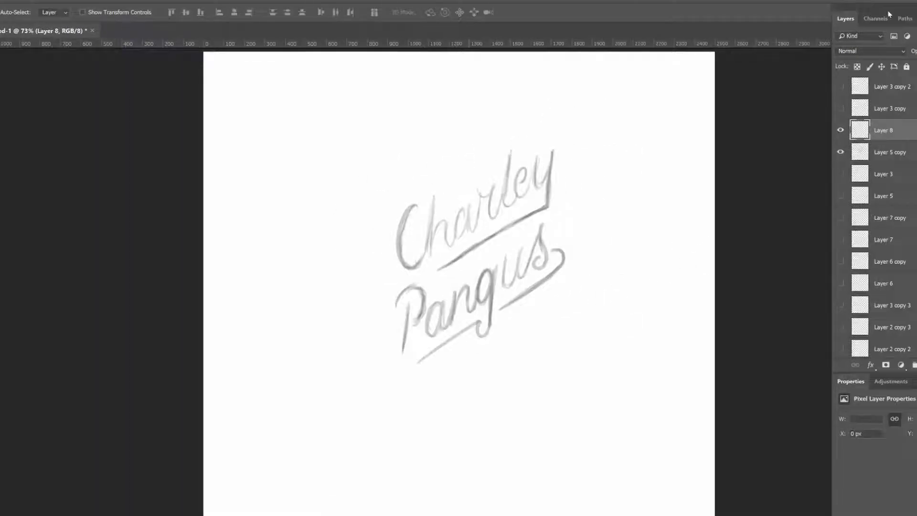
# - Ink a solid black C over the sketch on Layer 8, redoing the first attempt
pyautogui.press('b')
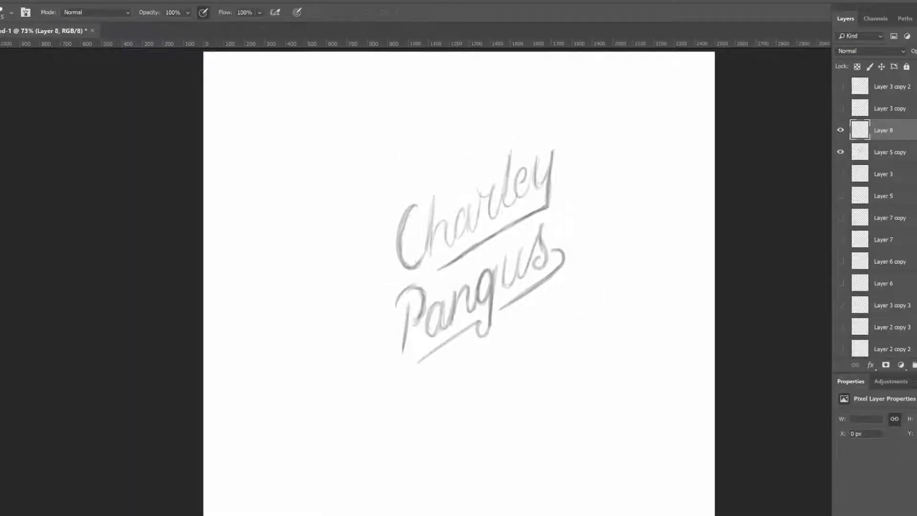
pyautogui.press('h')
pyautogui.scroll(3, 493, 223)
pyautogui.moveTo(493, 223); pyautogui.dragTo(507, 220)
pyautogui.press('b')
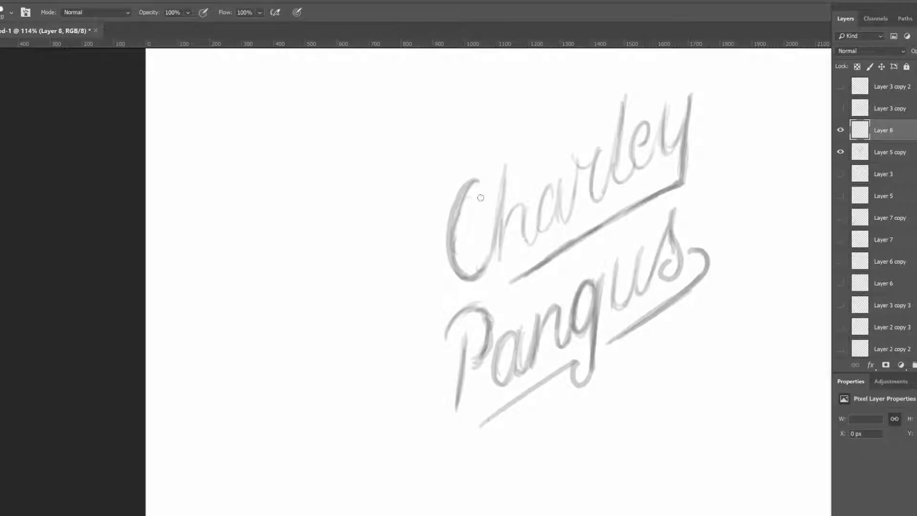
pyautogui.moveTo(482, 184)
pyautogui.mouseDown()
pyautogui.moveTo(454, 210)
pyautogui.moveTo(467, 279)
pyautogui.mouseUp()
pyautogui.hotkey('ctrl', 'z')
pyautogui.press('h')
pyautogui.moveTo(513, 210); pyautogui.dragTo(570, 266)
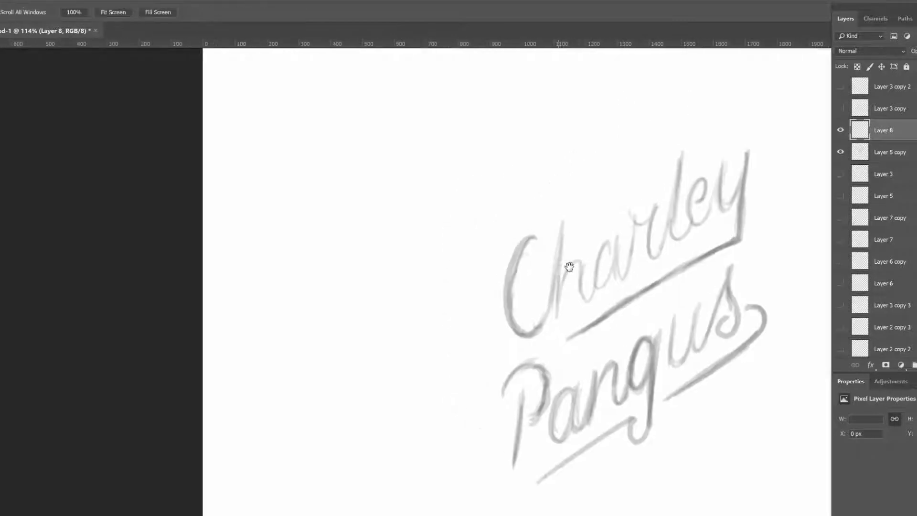
pyautogui.scroll(-2, 570, 266)
pyautogui.press('z')
pyautogui.press('b')
pyautogui.moveTo(513, 245)
pyautogui.mouseDown()
pyautogui.moveTo(497, 253)
pyautogui.moveTo(504, 333)
pyautogui.moveTo(538, 245)
pyautogui.moveTo(535, 289)
pyautogui.moveTo(562, 299)
pyautogui.moveTo(585, 246)
pyautogui.moveTo(591, 276)
pyautogui.mouseUp()
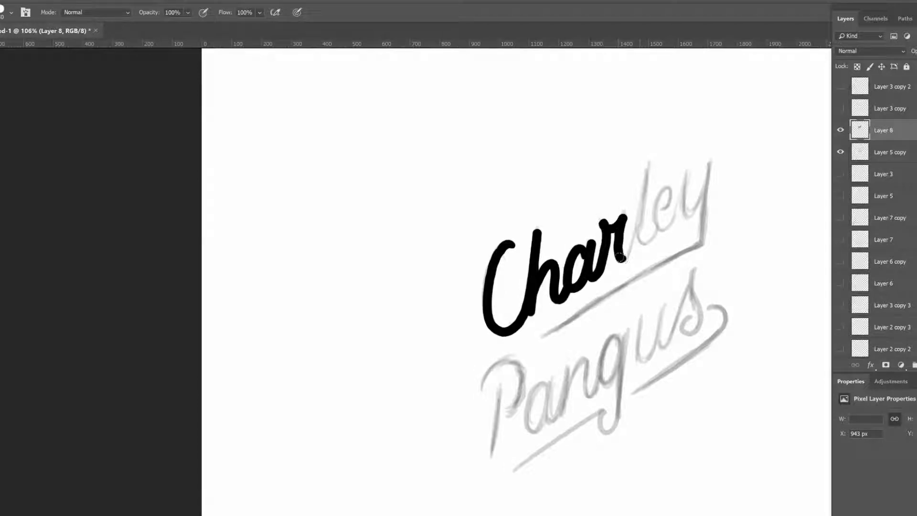
# - Ink the black stem of the P over the Pangus sketch
pyautogui.moveTo(641, 220)
pyautogui.mouseDown()
pyautogui.moveTo(547, 230)
pyautogui.moveTo(525, 216)
pyautogui.mouseUp()
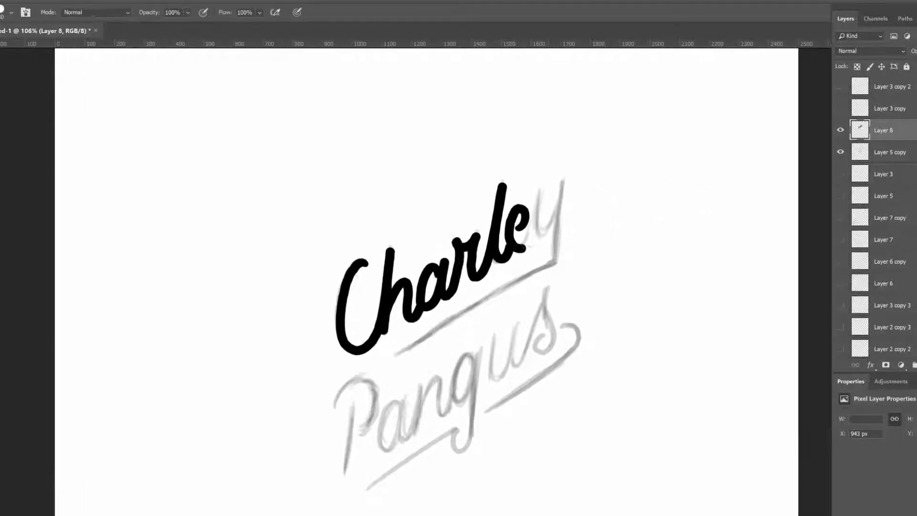
pyautogui.press('r')
pyautogui.moveTo(618, 199); pyautogui.dragTo(507, 143)
pyautogui.press('Escape')
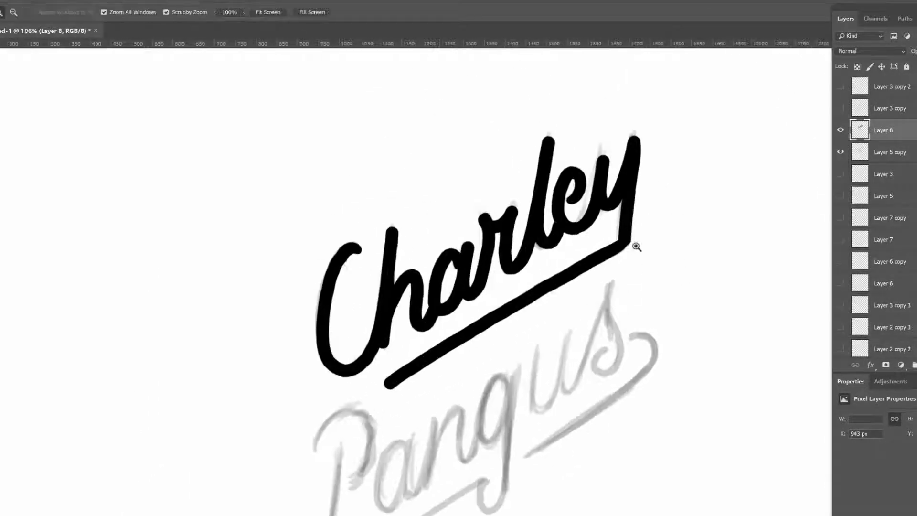
pyautogui.scroll(3, 436, 287)
pyautogui.moveTo(444, 284); pyautogui.dragTo(426, 383)
pyautogui.moveTo(529, 294); pyautogui.dragTo(536, 324)
pyautogui.scroll(-2, 536, 325)
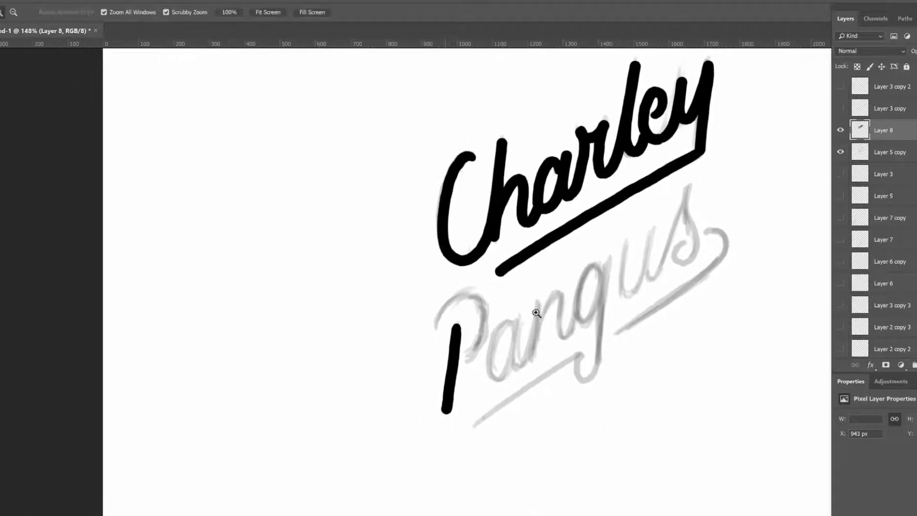
# - Redo the misdrawn P bowl and shift the black P stem down and left
pyautogui.moveTo(436, 327)
pyautogui.mouseDown()
pyautogui.moveTo(485, 327)
pyautogui.moveTo(470, 355)
pyautogui.mouseUp()
pyautogui.hotkey('ctrl', 'z')
pyautogui.press('v')
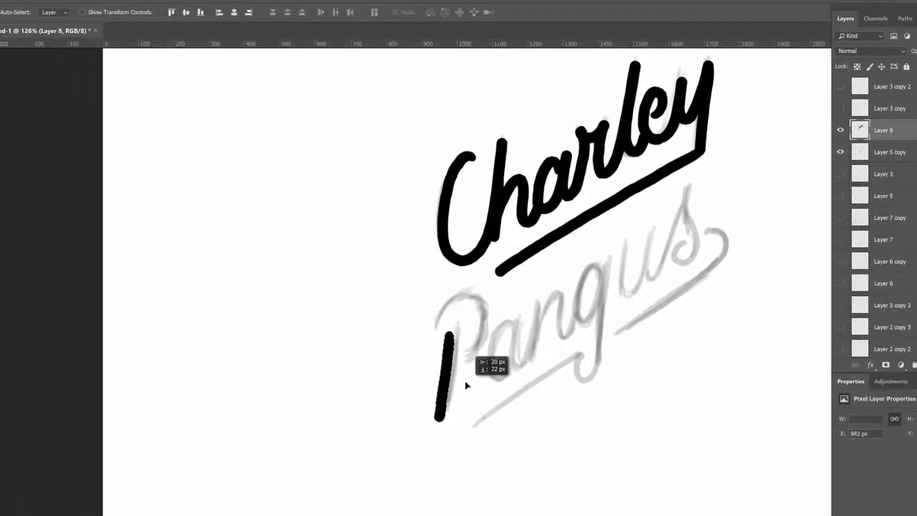
pyautogui.press('b')
pyautogui.moveTo(433, 329)
pyautogui.mouseDown()
pyautogui.moveTo(485, 301)
pyautogui.moveTo(483, 356)
pyautogui.moveTo(407, 356)
pyautogui.moveTo(494, 356)
pyautogui.moveTo(499, 330)
pyautogui.moveTo(500, 377)
pyautogui.moveTo(523, 318)
pyautogui.moveTo(527, 360)
pyautogui.moveTo(540, 306)
pyautogui.moveTo(540, 352)
pyautogui.mouseUp()
pyautogui.press('v')
pyautogui.press('b')
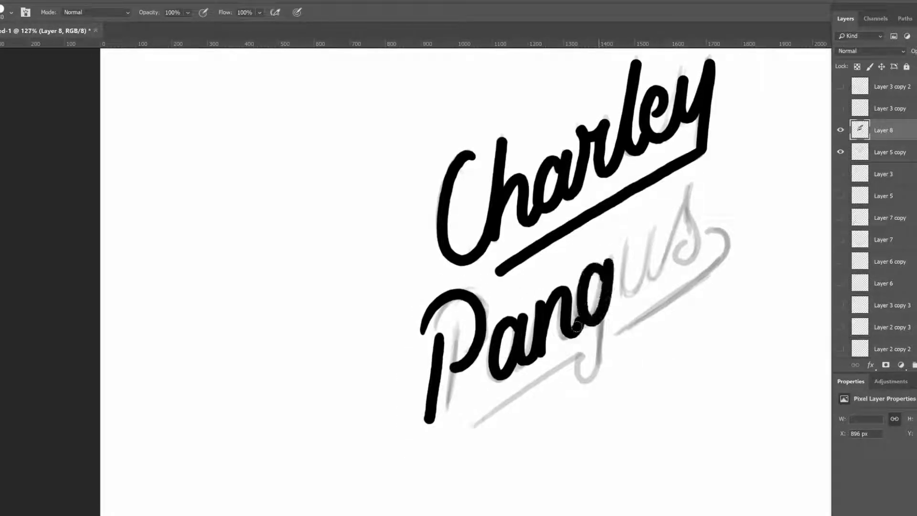
# - Ink the u, the hooked g descender, and the swash extending down from the s
pyautogui.moveTo(623, 253)
pyautogui.mouseDown()
pyautogui.moveTo(653, 238)
pyautogui.moveTo(623, 280)
pyautogui.moveTo(654, 237)
pyautogui.mouseUp()
pyautogui.hotkey('ctrl', 'z')
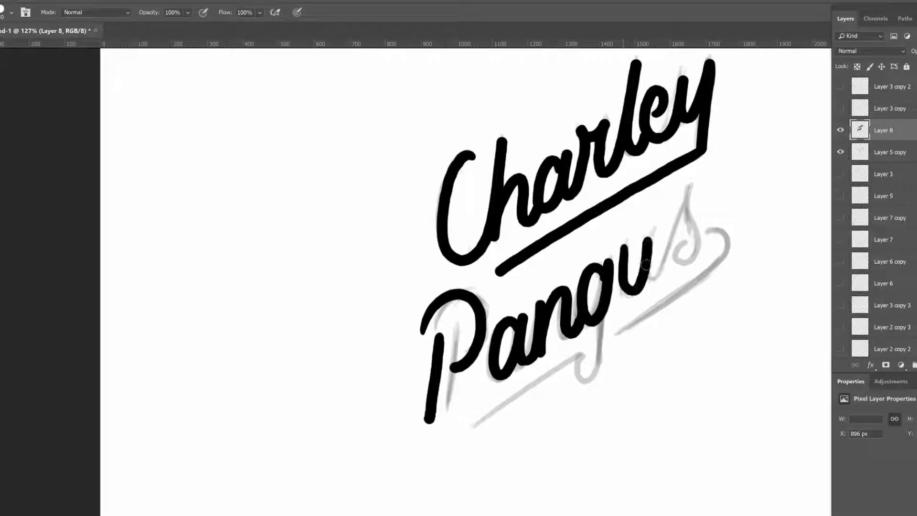
pyautogui.moveTo(642, 282)
pyautogui.mouseDown()
pyautogui.moveTo(705, 181)
pyautogui.moveTo(690, 258)
pyautogui.mouseUp()
pyautogui.moveTo(608, 265)
pyautogui.mouseDown()
pyautogui.moveTo(589, 394)
pyautogui.moveTo(607, 272)
pyautogui.moveTo(603, 370)
pyautogui.moveTo(576, 356)
pyautogui.mouseUp()
pyautogui.hotkey('ctrl', 'z')
pyautogui.press('r')
pyautogui.moveTo(636, 351); pyautogui.dragTo(646, 191)
pyautogui.press('b')
pyautogui.moveTo(583, 254); pyautogui.dragTo(565, 322)
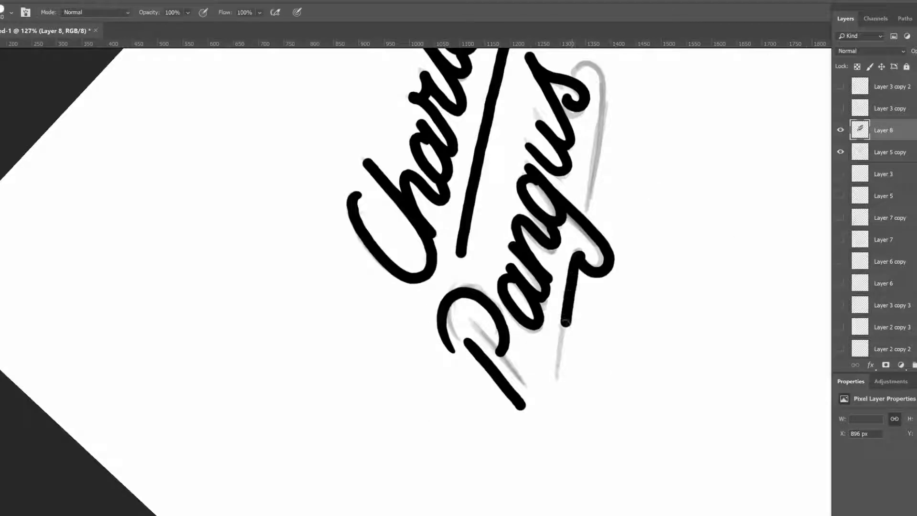
pyautogui.moveTo(594, 153); pyautogui.dragTo(585, 206)
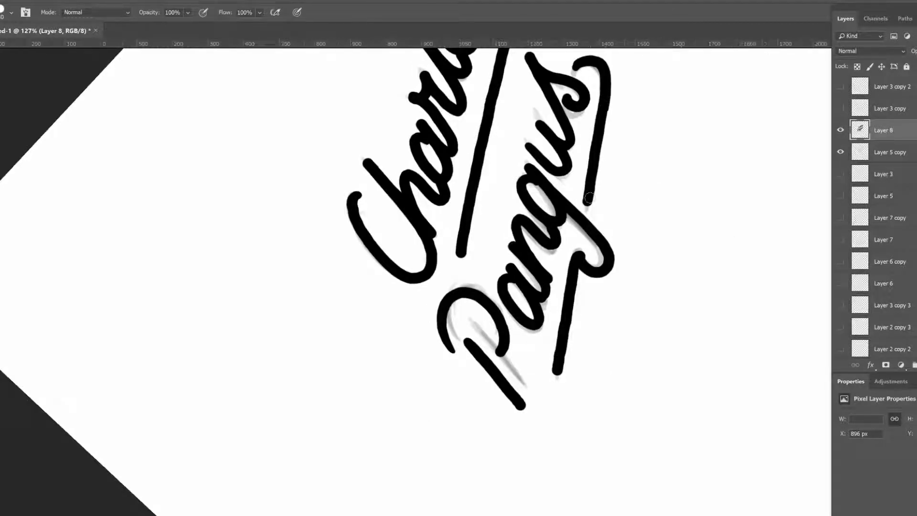
pyautogui.press('Escape')
pyautogui.press('b')
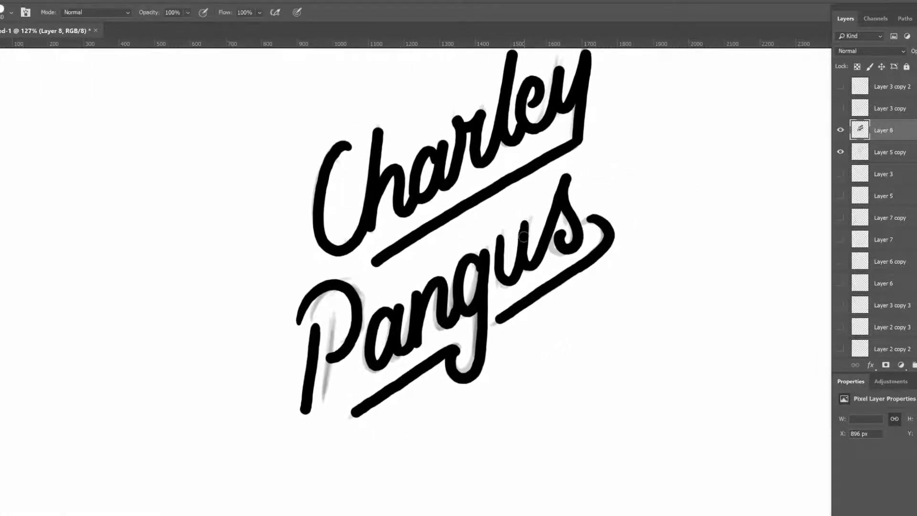
# - Zoom out and center the whole inked page in view
pyautogui.press('z')
pyautogui.moveTo(503, 135)
pyautogui.mouseDown()
pyautogui.moveTo(597, 120)
pyautogui.moveTo(667, 90)
pyautogui.moveTo(583, 105)
pyautogui.moveTo(610, 118)
pyautogui.mouseUp()
pyautogui.press('b')
pyautogui.press('z')
pyautogui.press('b')
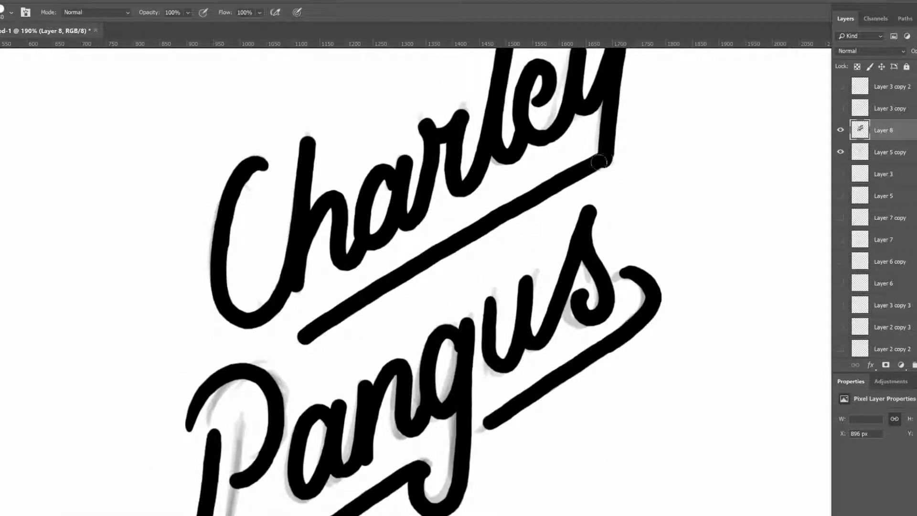
pyautogui.scroll(-5, 619, 184)
pyautogui.press('h')
pyautogui.scroll(2, 618, 201)
pyautogui.moveTo(642, 232); pyautogui.dragTo(617, 232)
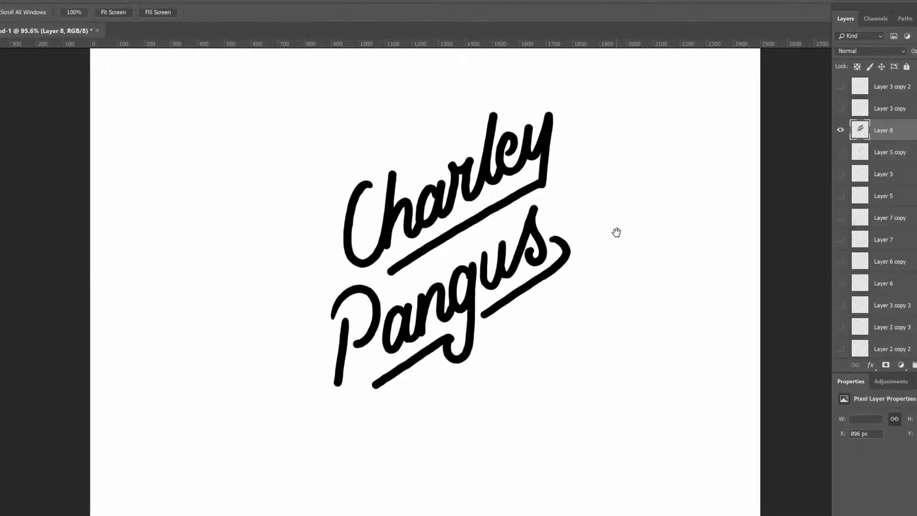
# - Show the Layer 3 sketch and move the black lettering up and left
pyautogui.click(840, 109)
pyautogui.click(841, 108)
pyautogui.click(840, 174)
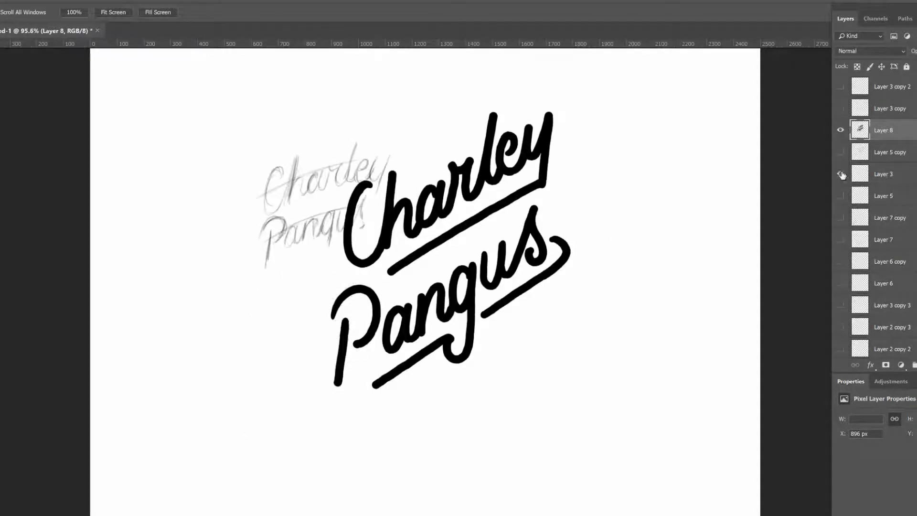
pyautogui.press('v')
pyautogui.moveTo(495, 255)
pyautogui.mouseDown()
pyautogui.moveTo(421, 204)
pyautogui.moveTo(327, 186)
pyautogui.moveTo(492, 253)
pyautogui.mouseUp()
# - Reposition the Layer 3 sketch to the right and enlarge it with Free Transform
pyautogui.click(884, 174)
pyautogui.hotkey('ctrl', 't')
pyautogui.moveTo(563, 188); pyautogui.dragTo(706, 139)
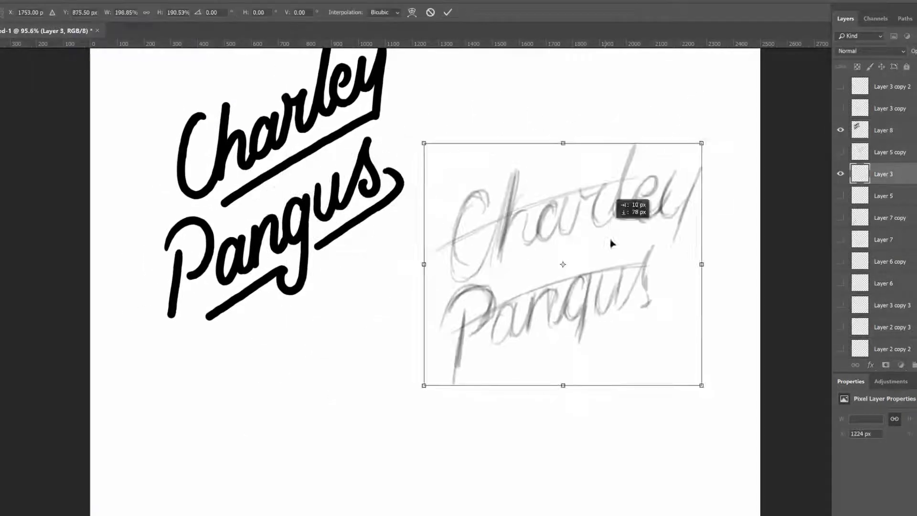
pyautogui.press('Return')
pyautogui.scroll(-3, 642, 155)
pyautogui.moveTo(643, 155); pyautogui.dragTo(579, 229)
pyautogui.hotkey('ctrl', 't')
pyautogui.moveTo(655, 123); pyautogui.dragTo(671, 106)
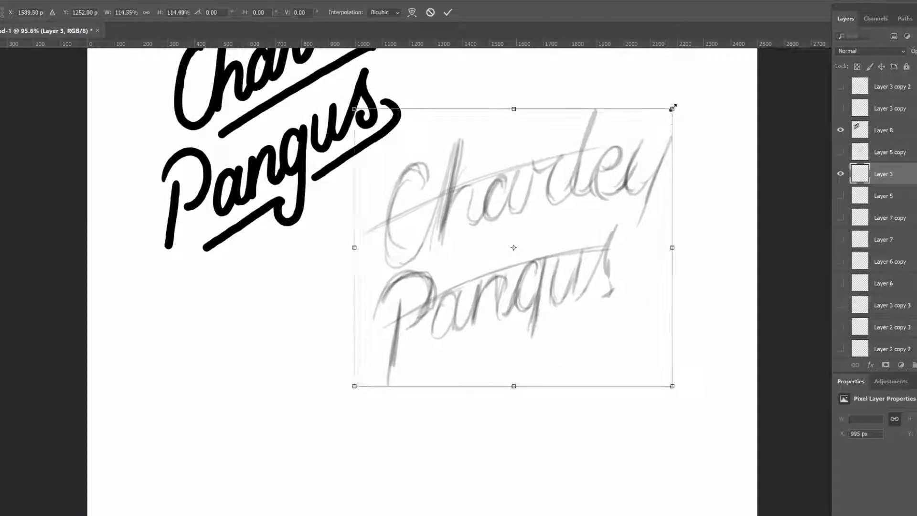
pyautogui.press('Return')
# - Add new Layer 9 and ink the C and h ascender over the sketch
pyautogui.press('b')
pyautogui.hotkey('ctrl', 'shift', 'alt', 'n')
pyautogui.scroll(2, 489, 213)
pyautogui.moveTo(396, 193)
pyautogui.mouseDown()
pyautogui.moveTo(362, 319)
pyautogui.moveTo(440, 245)
pyautogui.moveTo(453, 167)
pyautogui.moveTo(440, 243)
pyautogui.moveTo(468, 274)
pyautogui.moveTo(502, 224)
pyautogui.moveTo(517, 221)
pyautogui.mouseUp()
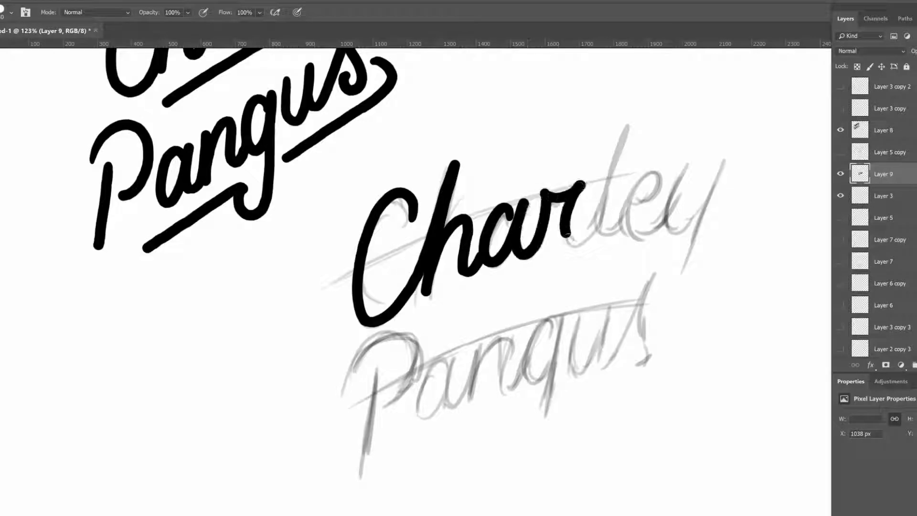
# - Finish inking Charley with the e and y, removing the stray stroke after Char
pyautogui.moveTo(568, 234)
pyautogui.mouseDown()
pyautogui.moveTo(621, 147)
pyautogui.moveTo(614, 157)
pyautogui.mouseUp()
pyautogui.hotkey('ctrl', 'z')
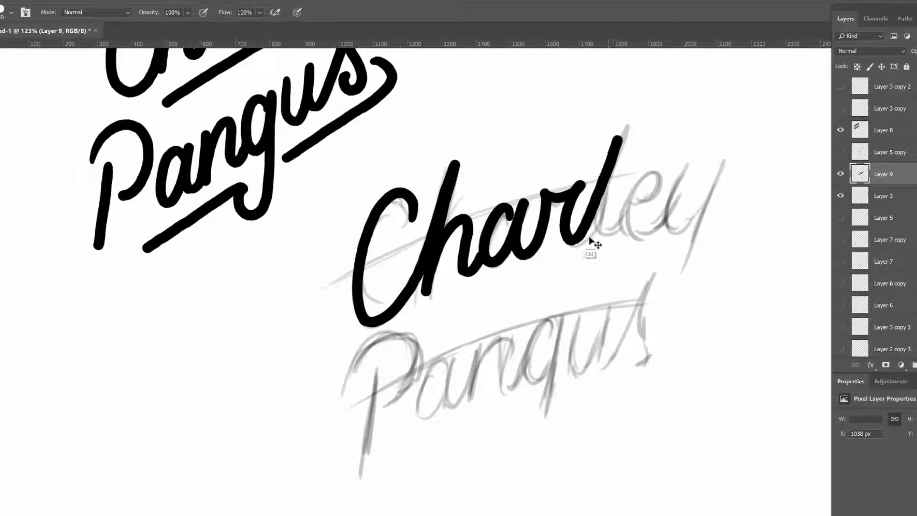
pyautogui.hotkey('ctrl', 'z')
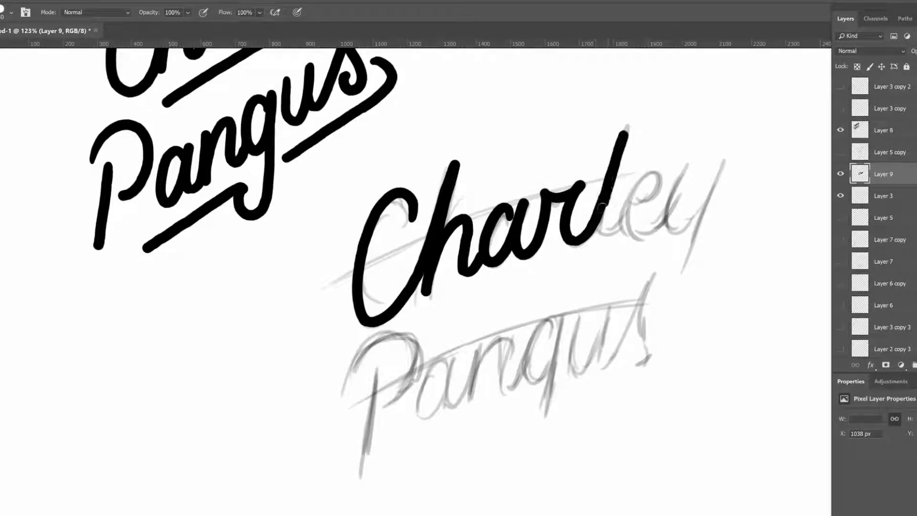
pyautogui.moveTo(637, 203); pyautogui.dragTo(648, 235)
pyautogui.moveTo(688, 166); pyautogui.dragTo(701, 219)
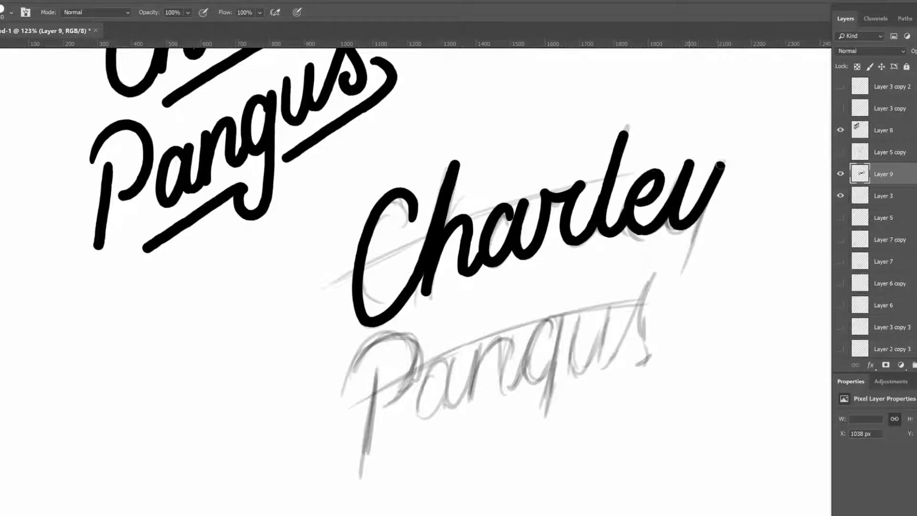
# - Ink the P, a, n and g of Pangus below Charley
pyautogui.moveTo(377, 372); pyautogui.dragTo(451, 260)
pyautogui.moveTo(452, 260); pyautogui.dragTo(435, 356)
pyautogui.moveTo(425, 266)
pyautogui.mouseDown()
pyautogui.moveTo(438, 241)
pyautogui.moveTo(461, 292)
pyautogui.mouseUp()
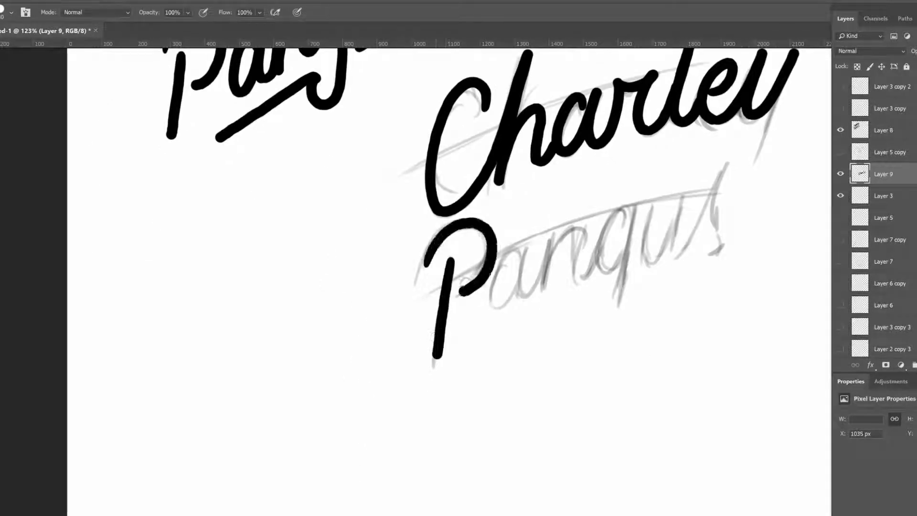
pyautogui.moveTo(526, 258)
pyautogui.mouseDown()
pyautogui.moveTo(499, 289)
pyautogui.moveTo(539, 237)
pyautogui.moveTo(548, 268)
pyautogui.mouseUp()
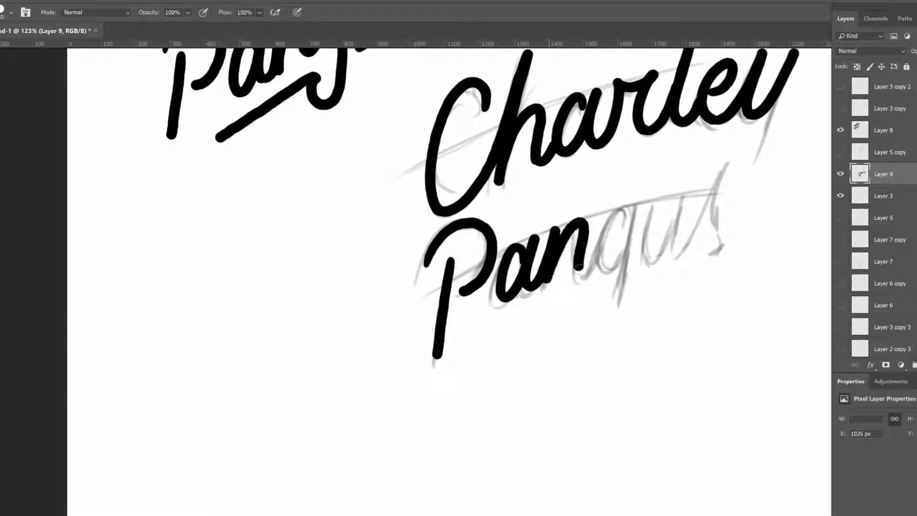
pyautogui.moveTo(628, 213)
pyautogui.mouseDown()
pyautogui.moveTo(647, 236)
pyautogui.moveTo(646, 253)
pyautogui.moveTo(683, 197)
pyautogui.moveTo(675, 251)
pyautogui.moveTo(693, 240)
pyautogui.moveTo(719, 180)
pyautogui.moveTo(709, 241)
pyautogui.mouseUp()
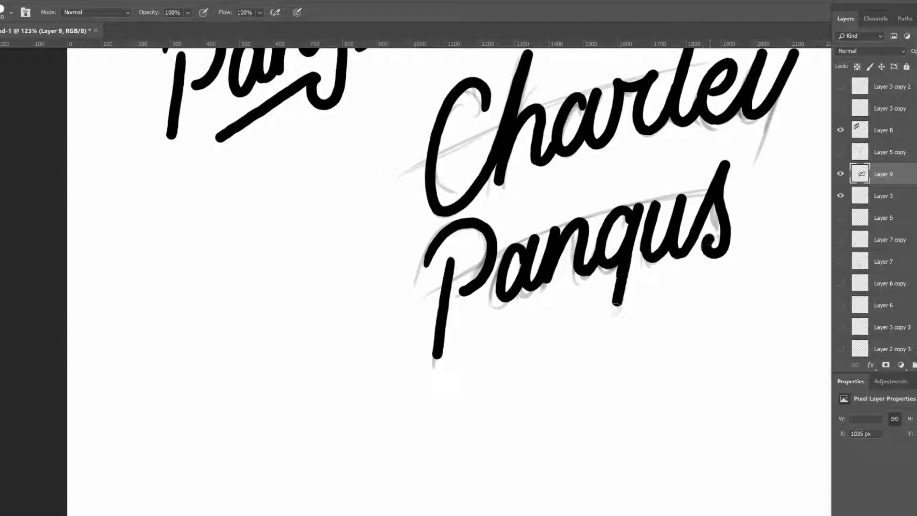
pyautogui.moveTo(617, 303)
pyautogui.mouseDown()
pyautogui.moveTo(603, 286)
pyautogui.moveTo(649, 234)
pyautogui.mouseUp()
# - Replace the long hooked y descender with a shorter one that has a rising tail
pyautogui.moveTo(650, 235)
pyautogui.mouseDown()
pyautogui.moveTo(559, 310)
pyautogui.moveTo(502, 306)
pyautogui.mouseUp()
pyautogui.moveTo(648, 126)
pyautogui.mouseDown()
pyautogui.moveTo(630, 172)
pyautogui.moveTo(592, 222)
pyautogui.mouseUp()
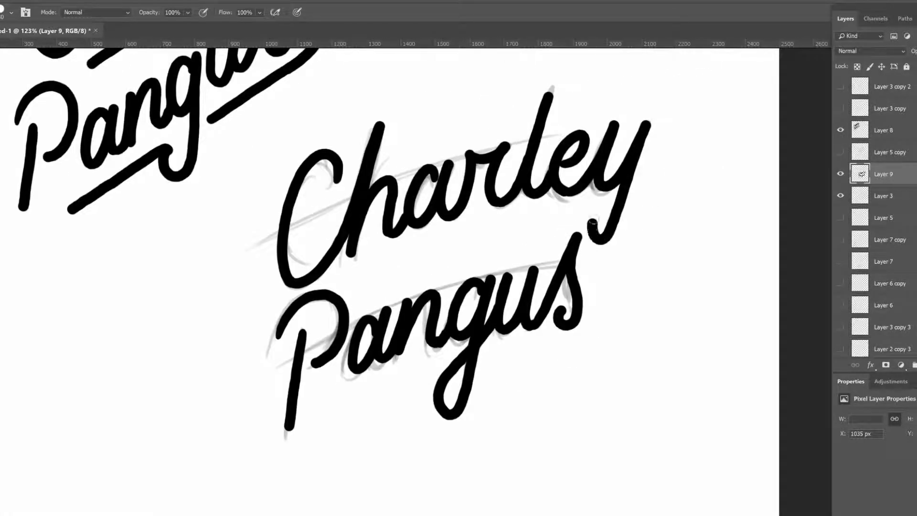
pyautogui.hotkey('ctrl', 'z')
pyautogui.moveTo(647, 123)
pyautogui.mouseDown()
pyautogui.moveTo(616, 212)
pyautogui.moveTo(665, 162)
pyautogui.mouseUp()
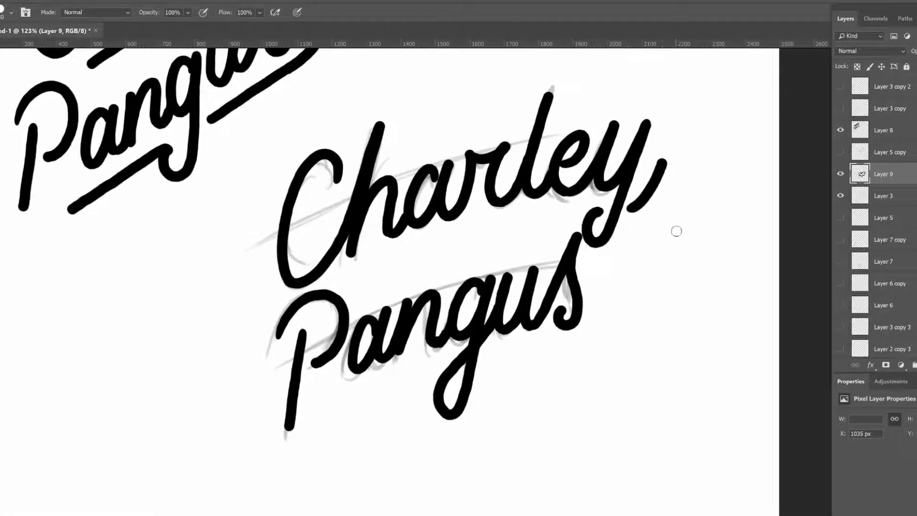
pyautogui.press('z')
pyautogui.moveTo(676, 232)
pyautogui.mouseDown()
pyautogui.moveTo(600, 368)
pyautogui.moveTo(529, 305)
pyautogui.mouseUp()
# - Lasso Pangus and nudge it slightly left
pyautogui.press('l')
pyautogui.moveTo(286, 180)
pyautogui.mouseDown()
pyautogui.moveTo(294, 224)
pyautogui.moveTo(268, 298)
pyautogui.mouseUp()
pyautogui.moveTo(262, 210); pyautogui.dragTo(258, 211)
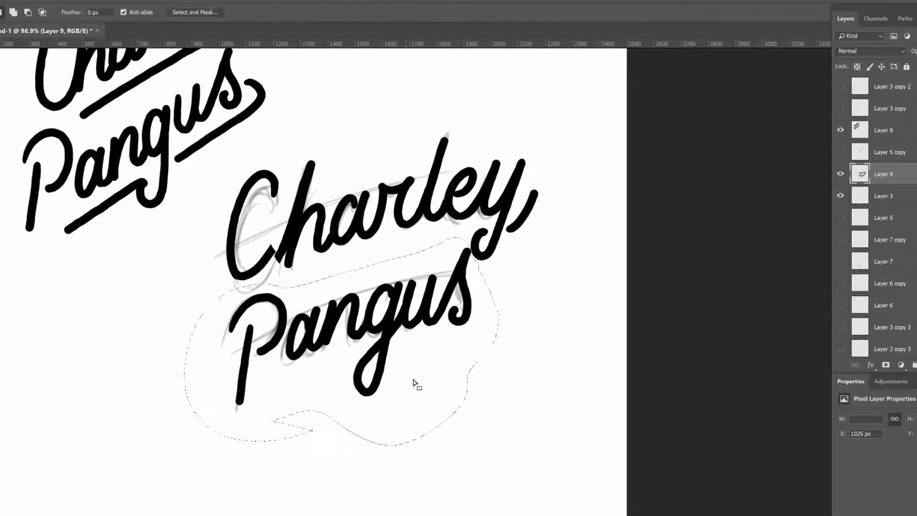
# - Move Pangus up-left toward Charley, deselect, and erase the old C
pyautogui.moveTo(413, 383); pyautogui.dragTo(402, 361)
pyautogui.hotkey('ctrl', 'd')
pyautogui.scroll(3, 287, 249)
pyautogui.press('e')
pyautogui.moveTo(287, 191); pyautogui.dragTo(276, 249)
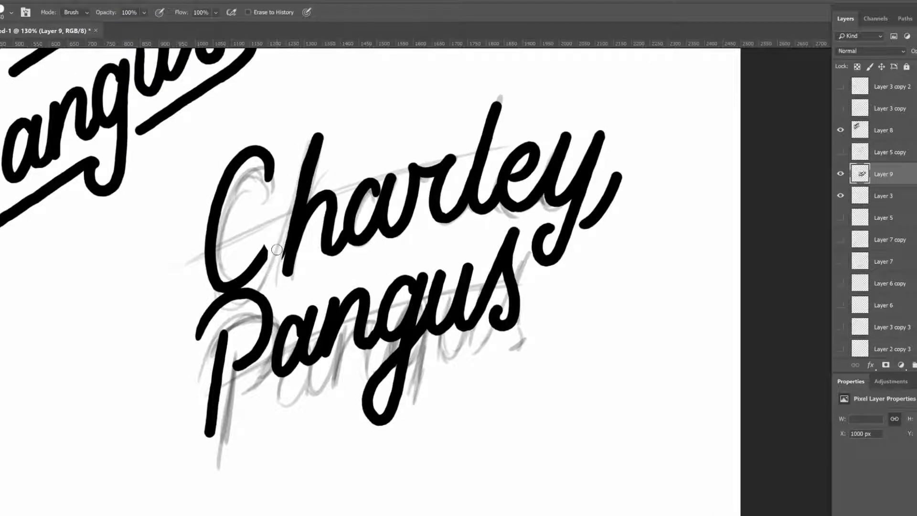
pyautogui.moveTo(234, 285); pyautogui.dragTo(228, 244)
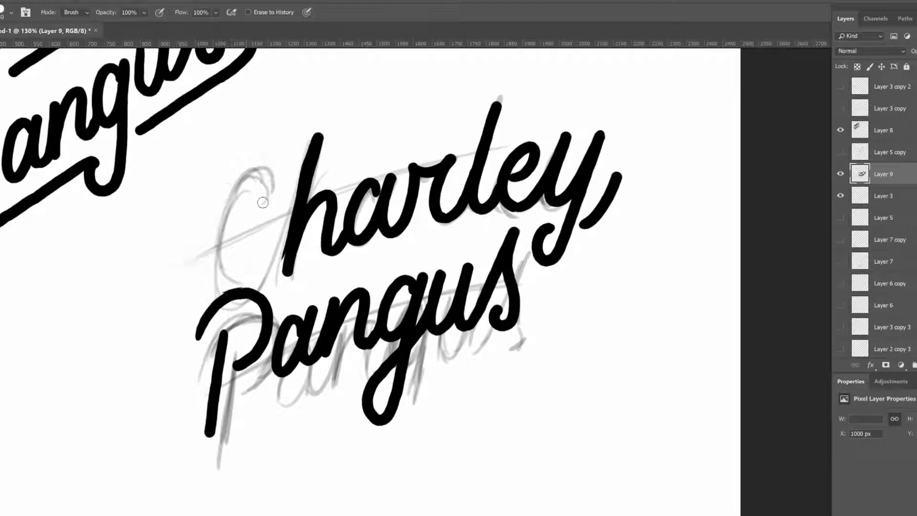
# - Redraw the full C in black starting from its top hook
pyautogui.press('h')
pyautogui.moveTo(558, 266); pyautogui.dragTo(570, 313)
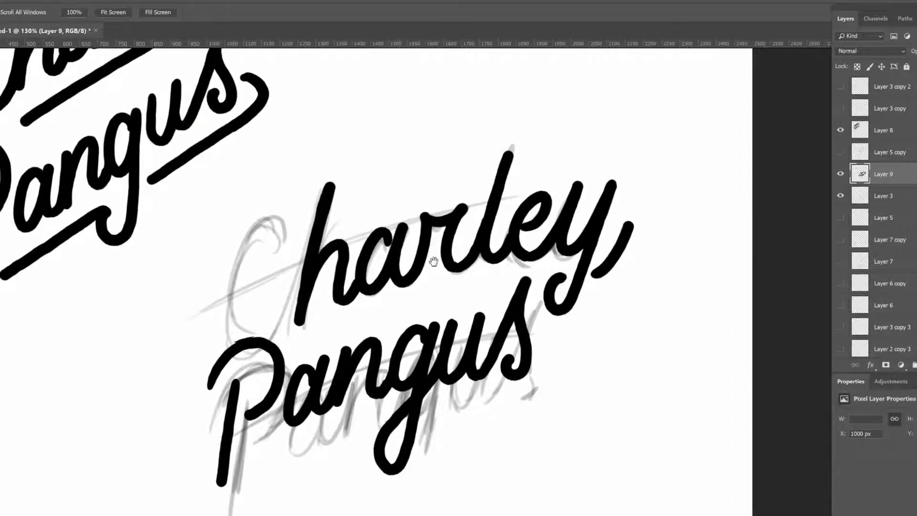
pyautogui.moveTo(433, 261); pyautogui.dragTo(568, 255)
pyautogui.press('b')
pyautogui.moveTo(420, 170)
pyautogui.mouseDown()
pyautogui.moveTo(389, 283)
pyautogui.moveTo(359, 281)
pyautogui.moveTo(399, 272)
pyautogui.moveTo(393, 279)
pyautogui.moveTo(405, 256)
pyautogui.moveTo(378, 187)
pyautogui.moveTo(353, 298)
pyautogui.mouseUp()
# - Scale the C larger, add Layer 10 as a guide below Layer 9, and retrace it
pyautogui.press('l')
pyautogui.scroll(-3, 325, 245)
pyautogui.hotkey('ctrl', 't')
pyautogui.press('Return')
pyautogui.hotkey('ctrl', 'shift', 'alt', 'n')
pyautogui.press('z')
pyautogui.hotkey('ctrl', ']')
pyautogui.press('b')
pyautogui.scroll(-4, 383, 306)
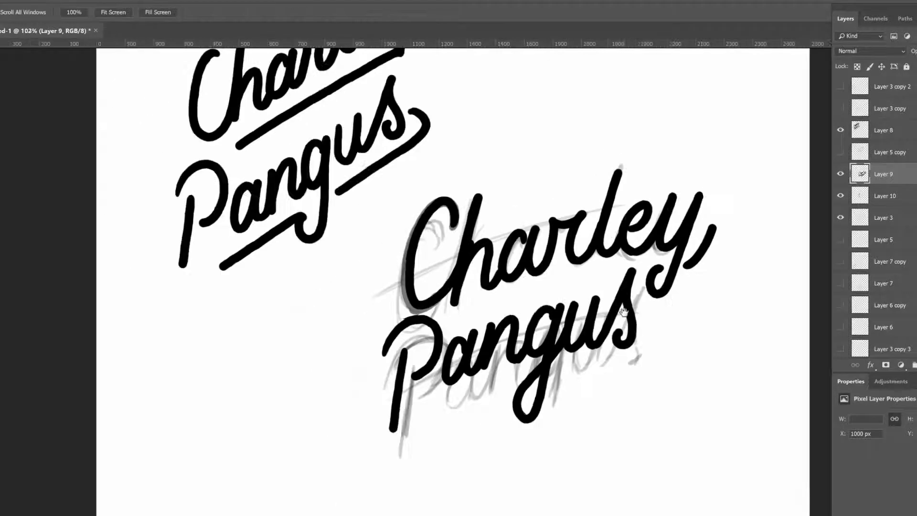
# - Hide the Layer 10 guide and Layer 3 sketch, then view all the lettering
pyautogui.click(841, 196)
pyautogui.click(841, 217)
pyautogui.scroll(8, 403, 287)
pyautogui.press('h')
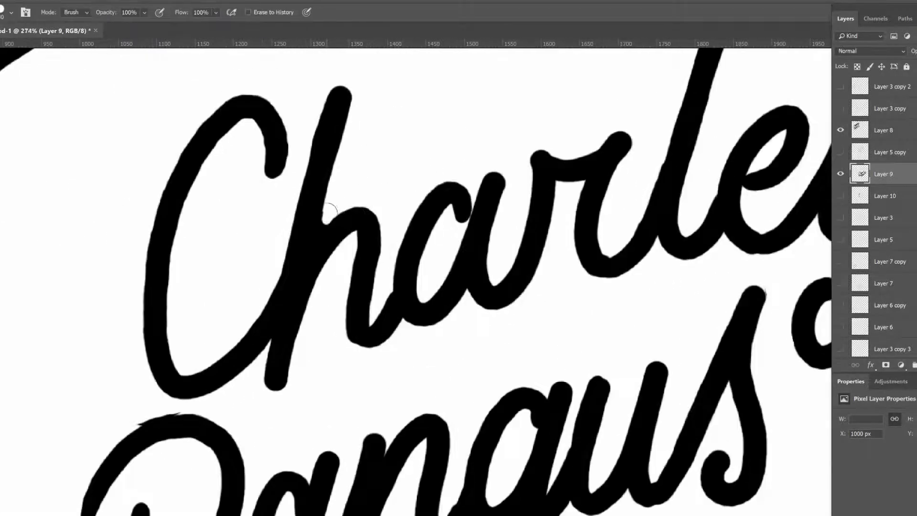
pyautogui.scroll(-6, 454, 317)
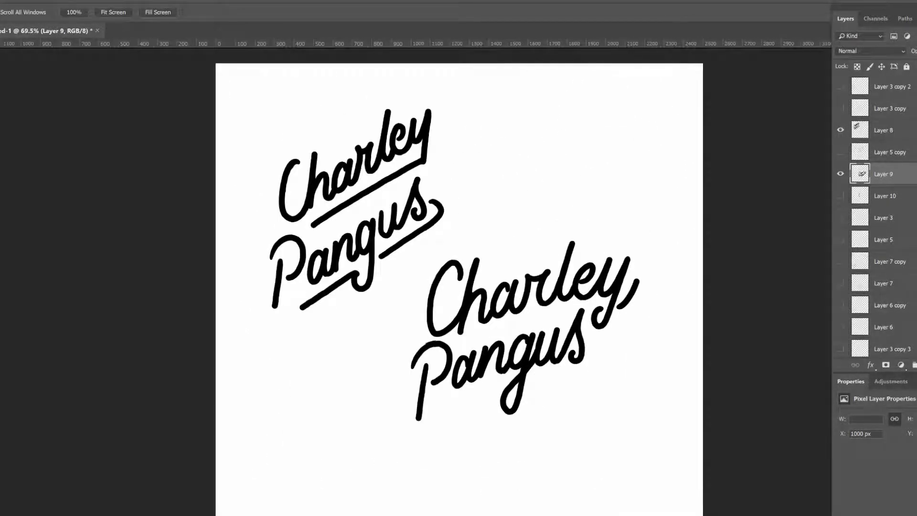
# - Zoom in and erase and repaint the first Charley Pangus stroke edges
pyautogui.press('z')
pyautogui.scroll(1, 458, 287)
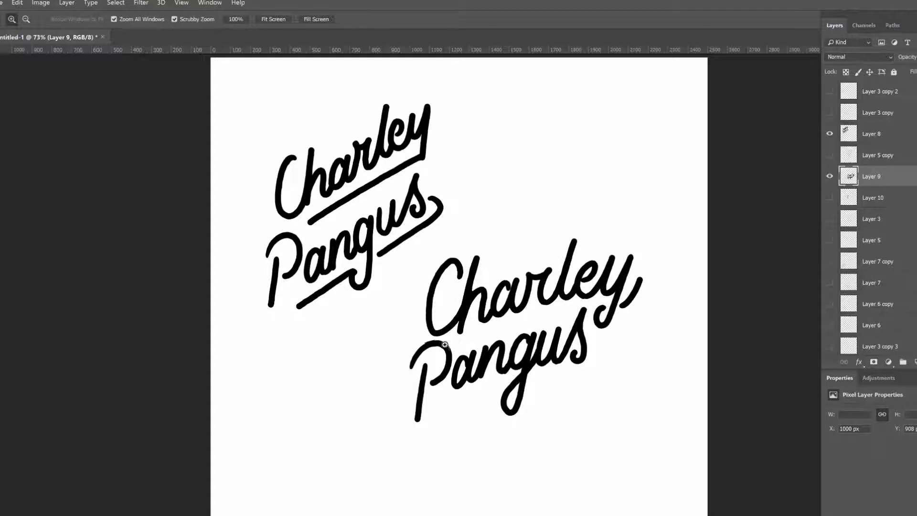
pyautogui.press('e')
pyautogui.scroll(6, 445, 344)
pyautogui.press('z')
pyautogui.scroll(-6, 364, 246)
pyautogui.scroll(6, 369, 236)
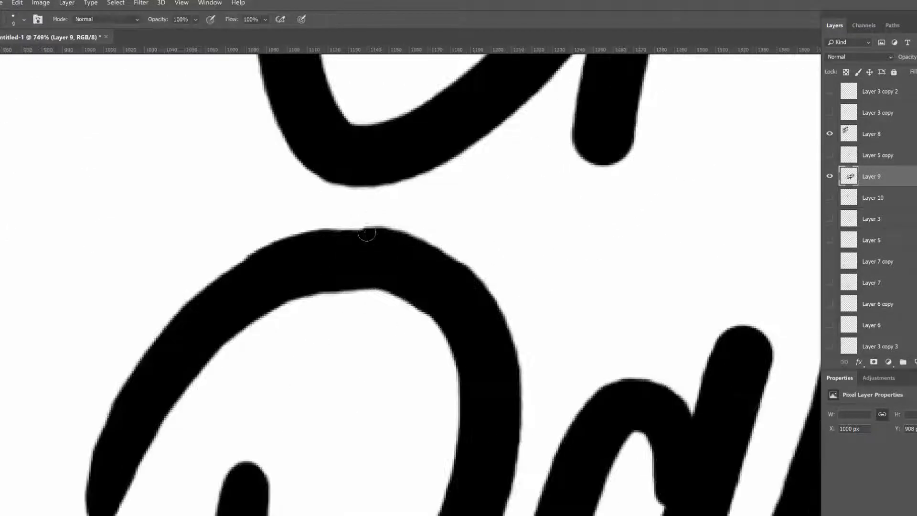
pyautogui.scroll(-1, 495, 258)
pyautogui.press('e')
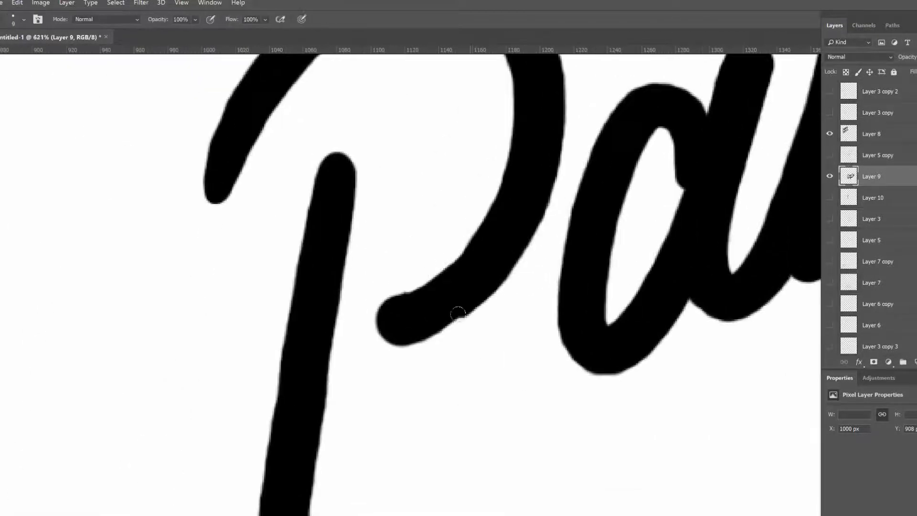
pyautogui.hscroll(5, 597, 245)
pyautogui.press('e')
pyautogui.hscroll(4, 532, 309)
pyautogui.scroll(2, 478, 128)
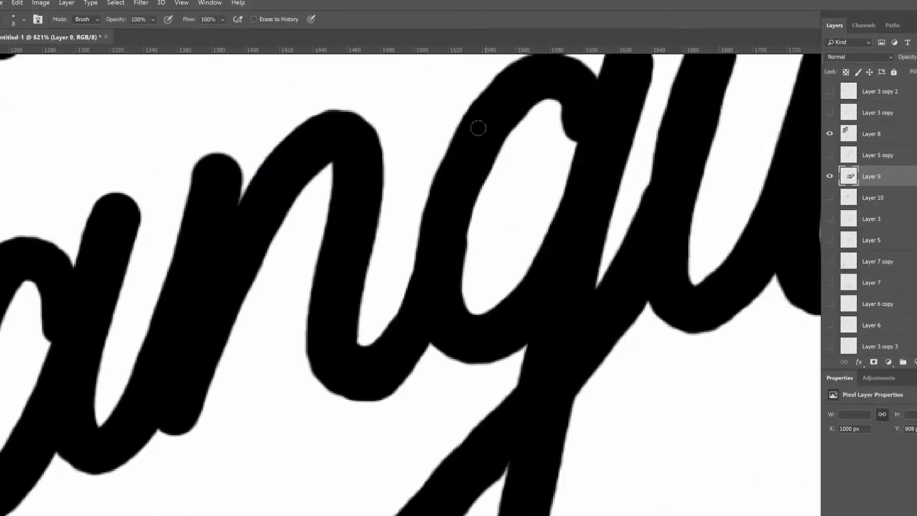
pyautogui.scroll(2, 474, 230)
pyautogui.hscroll(6, 474, 230)
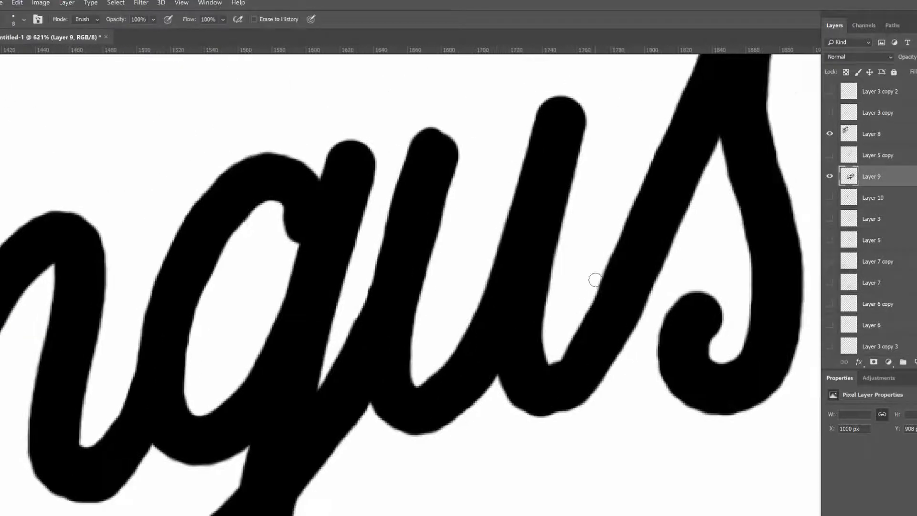
pyautogui.press('b')
pyautogui.hscroll(6, 526, 363)
pyautogui.scroll(2, 334, 311)
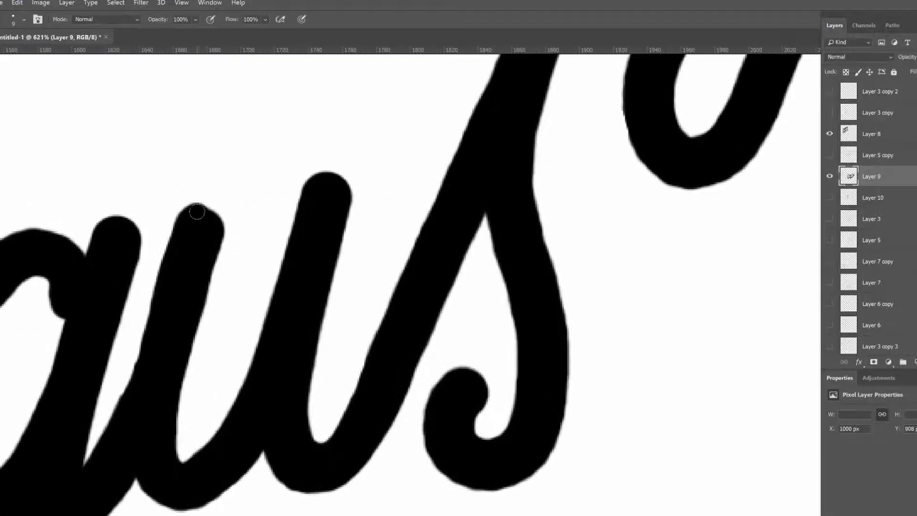
pyautogui.scroll(-2, 197, 211)
pyautogui.scroll(3, 348, 358)
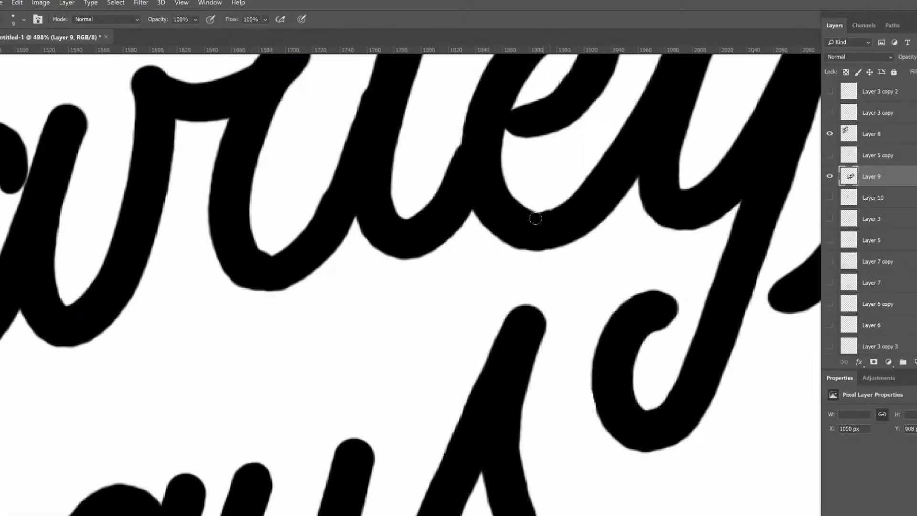
# - Zoom in closely on the letter strokes and trim their edges with the Eraser
pyautogui.press('z')
pyautogui.moveTo(536, 218)
pyautogui.mouseDown()
pyautogui.moveTo(615, 205)
pyautogui.moveTo(458, 293)
pyautogui.moveTo(580, 213)
pyautogui.moveTo(628, 208)
pyautogui.moveTo(557, 202)
pyautogui.mouseUp()
pyautogui.press('b')
pyautogui.press('e')
pyautogui.hscroll(-4, 627, 177)
pyautogui.scroll(-2, 628, 176)
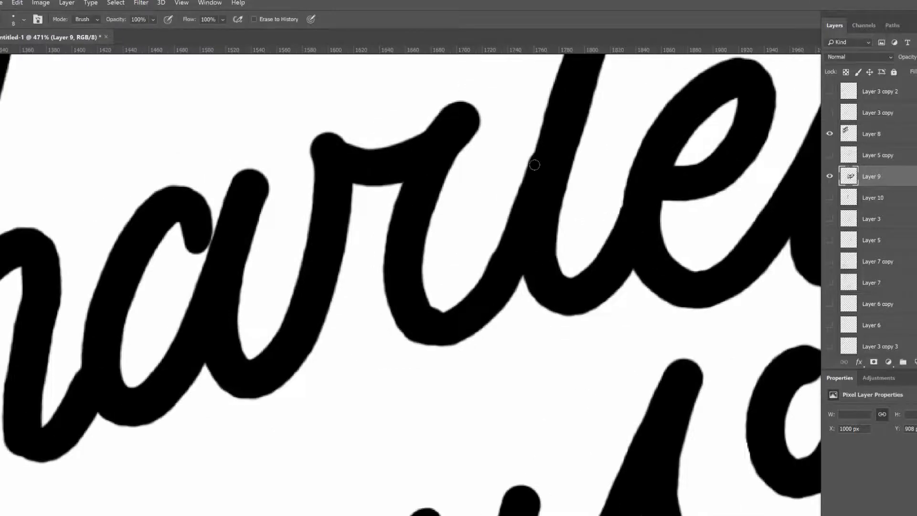
pyautogui.press('e')
pyautogui.scroll(3, 532, 210)
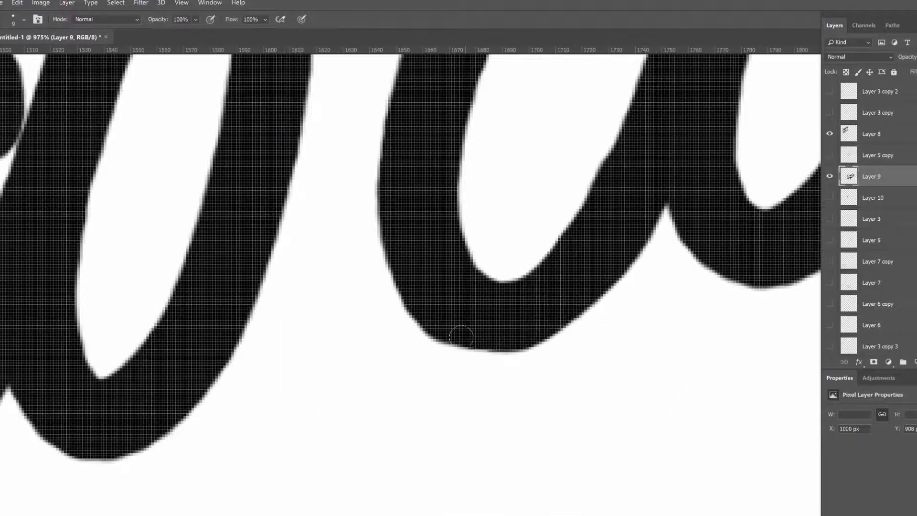
pyautogui.scroll(-3, 483, 351)
pyautogui.press('z')
pyautogui.moveTo(475, 297); pyautogui.dragTo(395, 388)
# - Smooth the 'ha' letter joins by painting and erasing stray edge pixels
pyautogui.moveTo(409, 288); pyautogui.dragTo(449, 203)
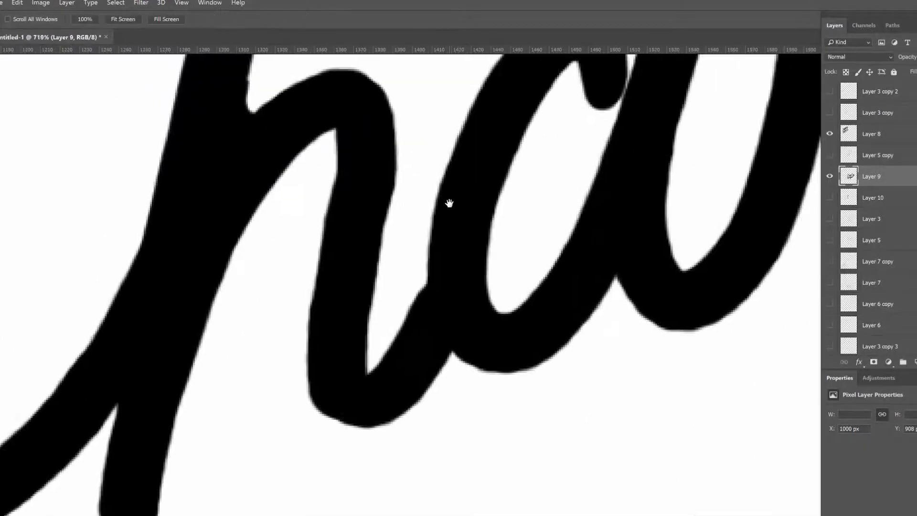
pyautogui.press('b')
pyautogui.scroll(2, 373, 366)
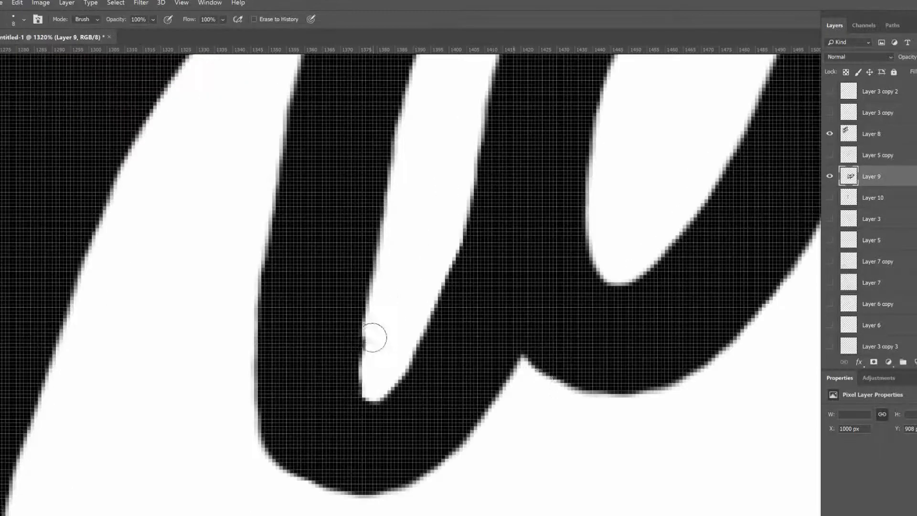
pyautogui.press('b')
pyautogui.scroll(-2, 493, 330)
pyautogui.press('z')
pyautogui.scroll(-3, 382, 414)
pyautogui.scroll(4, 475, 334)
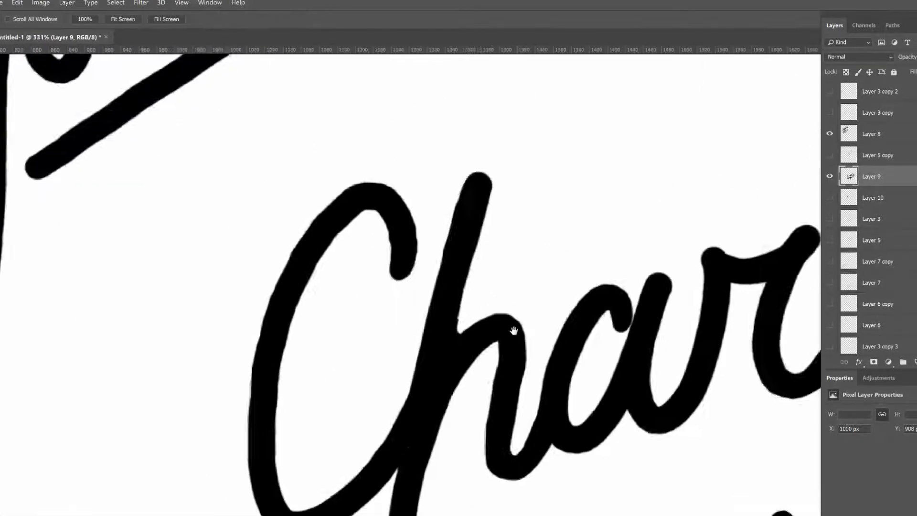
pyautogui.press('e')
pyautogui.scroll(-5, 463, 236)
pyautogui.press('b')
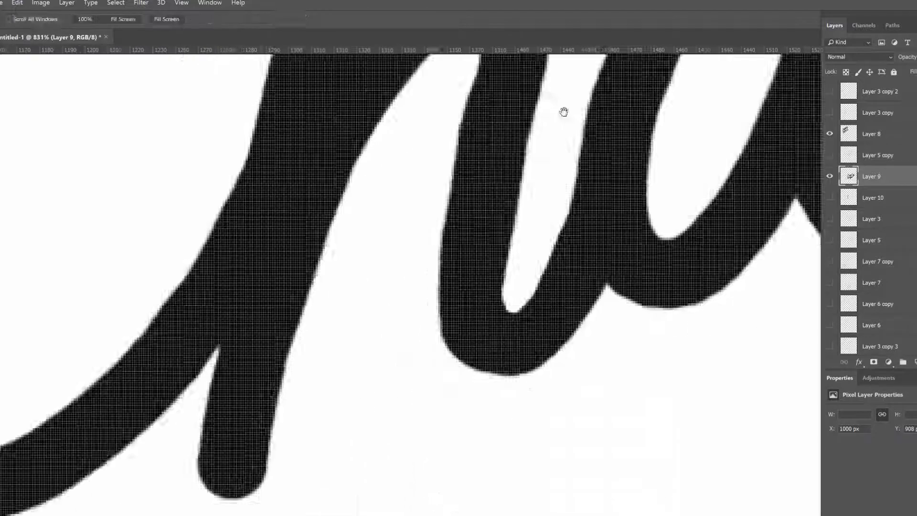
pyautogui.scroll(3, 562, 262)
# - Pan to the end of 'Pangus' and retouch its stroke edges
pyautogui.press('h')
pyautogui.moveTo(524, 234); pyautogui.dragTo(441, 256)
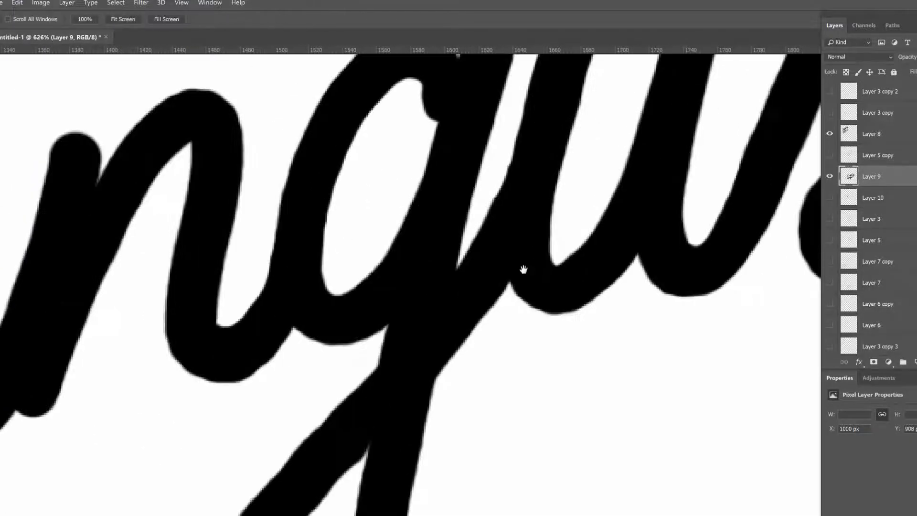
pyautogui.moveTo(522, 266); pyautogui.dragTo(434, 287)
pyautogui.scroll(-4, 433, 287)
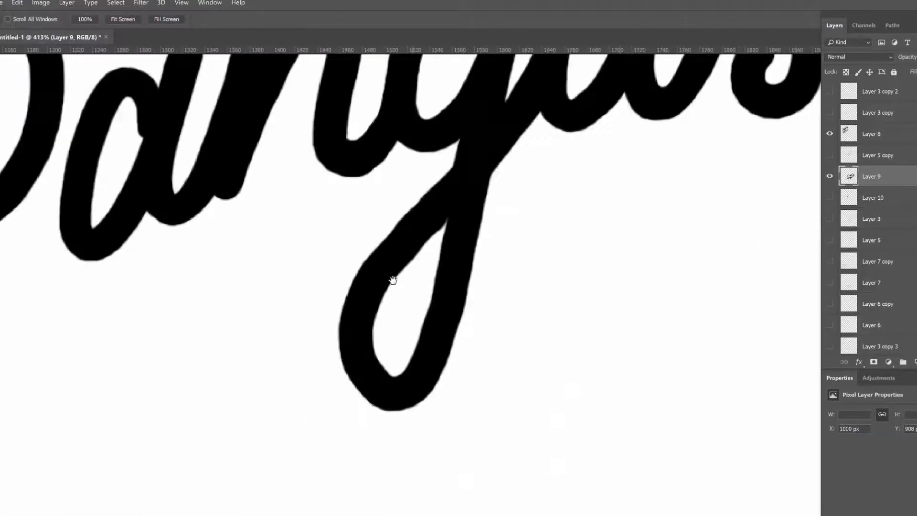
pyautogui.scroll(2, 553, 285)
pyautogui.scroll(-1, 363, 422)
pyautogui.scroll(-2, 694, 190)
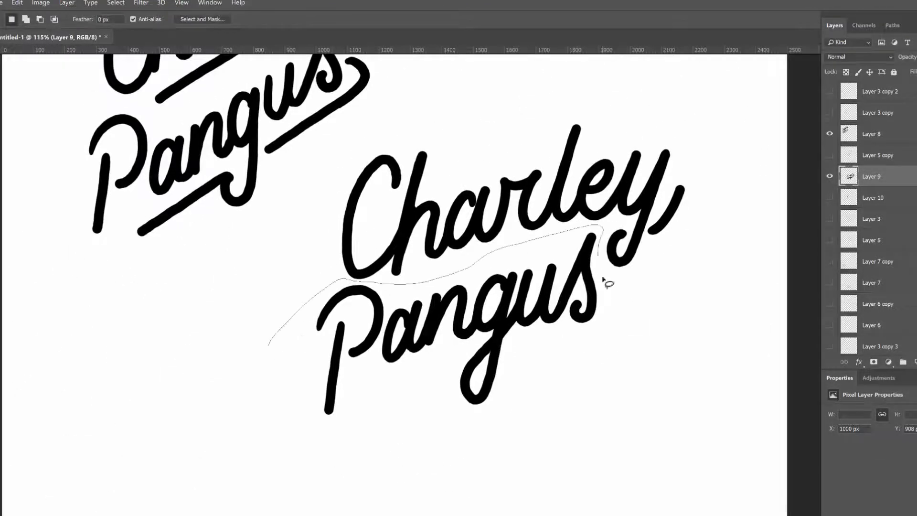
# - Lasso 'Pangus' and move it under Charley, then shift the upper-right version up-left
pyautogui.moveTo(603, 280); pyautogui.dragTo(605, 286)
pyautogui.press('v')
pyautogui.moveTo(517, 303)
pyautogui.mouseDown()
pyautogui.moveTo(581, 286)
pyautogui.moveTo(325, 478)
pyautogui.mouseUp()
pyautogui.scroll(-2, 631, 237)
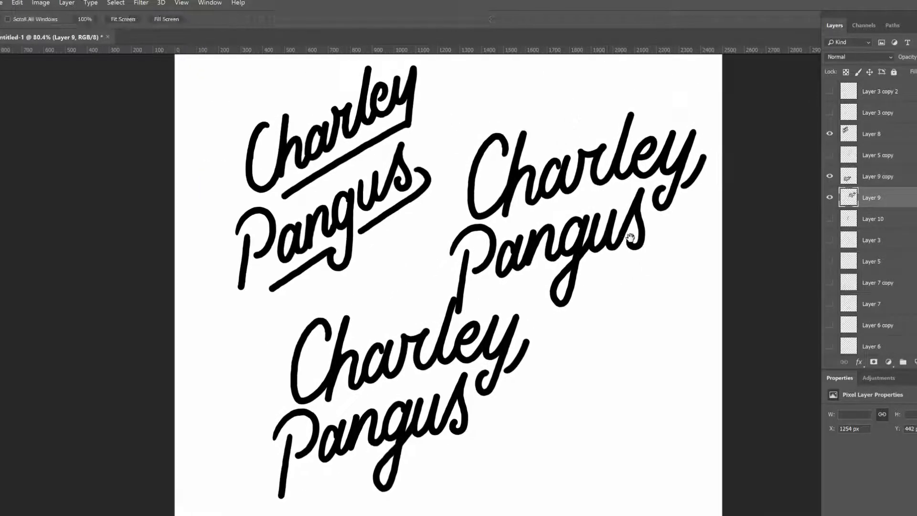
pyautogui.moveTo(631, 238); pyautogui.dragTo(613, 205)
# - Zoom in on the lower Charley and pan across the 'g' and 'na' strokes
pyautogui.press('z')
pyautogui.moveTo(414, 445); pyautogui.dragTo(578, 291)
pyautogui.press('h')
pyautogui.moveTo(682, 333)
pyautogui.mouseDown()
pyautogui.moveTo(549, 281)
pyautogui.moveTo(603, 237)
pyautogui.moveTo(556, 384)
pyautogui.moveTo(558, 307)
pyautogui.mouseUp()
pyautogui.press('h')
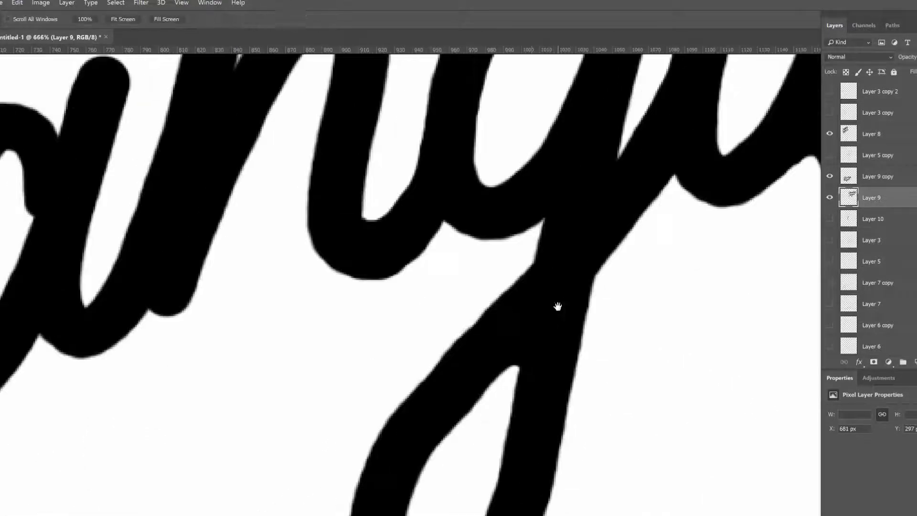
pyautogui.moveTo(458, 222)
pyautogui.mouseDown()
pyautogui.moveTo(584, 119)
pyautogui.moveTo(533, 219)
pyautogui.mouseUp()
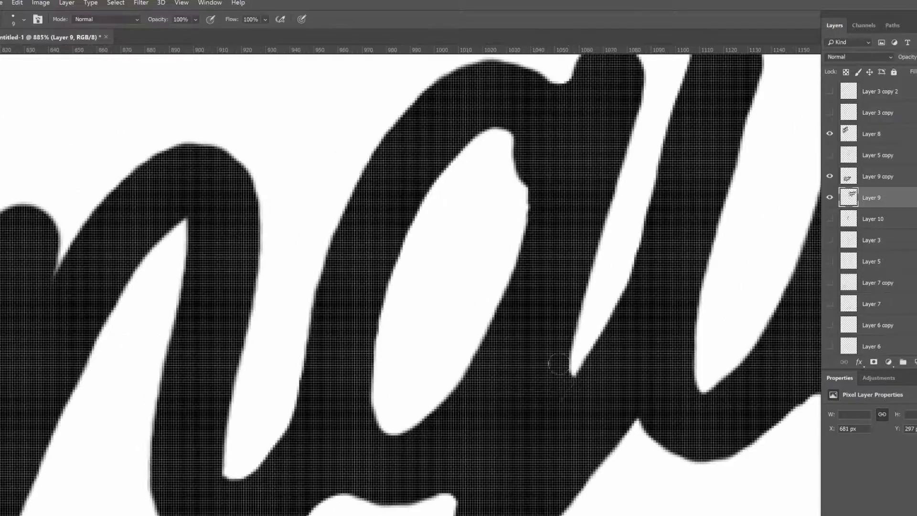
# - Zoom out and touch up strokes across the whole Charley Pangus lettering
pyautogui.press('z')
pyautogui.moveTo(559, 364)
pyautogui.mouseDown()
pyautogui.moveTo(479, 287)
pyautogui.moveTo(463, 181)
pyautogui.moveTo(492, 225)
pyautogui.moveTo(488, 297)
pyautogui.moveTo(399, 405)
pyautogui.moveTo(446, 96)
pyautogui.moveTo(501, 280)
pyautogui.moveTo(285, 237)
pyautogui.mouseUp()
pyautogui.press('b')
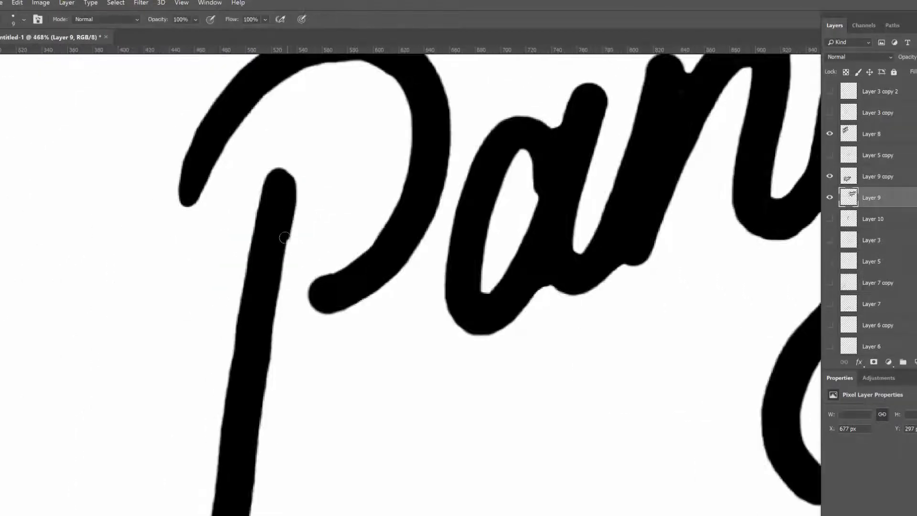
pyautogui.moveTo(286, 185); pyautogui.dragTo(611, 177)
pyautogui.scroll(-2, 611, 177)
# - Reposition the copied lettering and make the underlined Charley Pangus layer active
pyautogui.press('v')
pyautogui.scroll(-1, 701, 236)
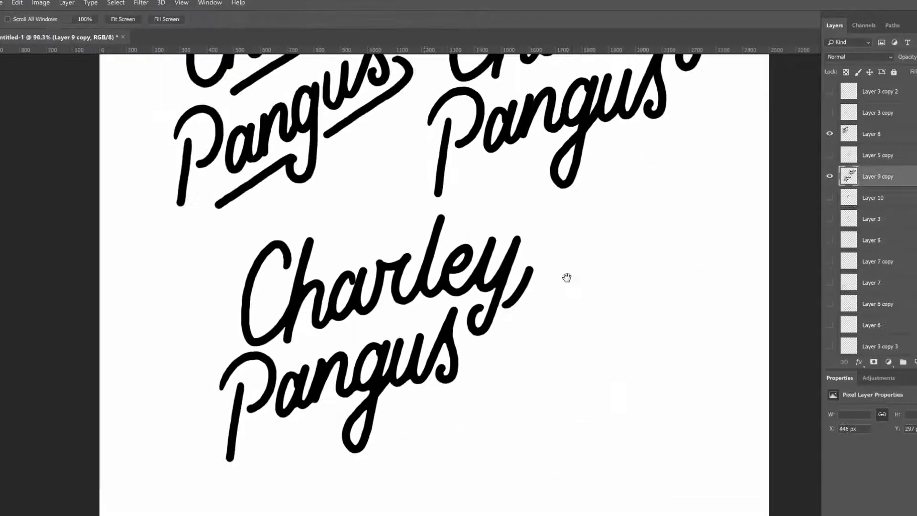
pyautogui.moveTo(389, 316); pyautogui.dragTo(404, 341)
pyautogui.click(884, 134)
# - Zoom in closely on the 'ha' of the underlined Charley and inspect its strokes
pyautogui.press('z')
pyautogui.moveTo(248, 143); pyautogui.dragTo(437, 325)
pyautogui.scroll(-5, 472, 358)
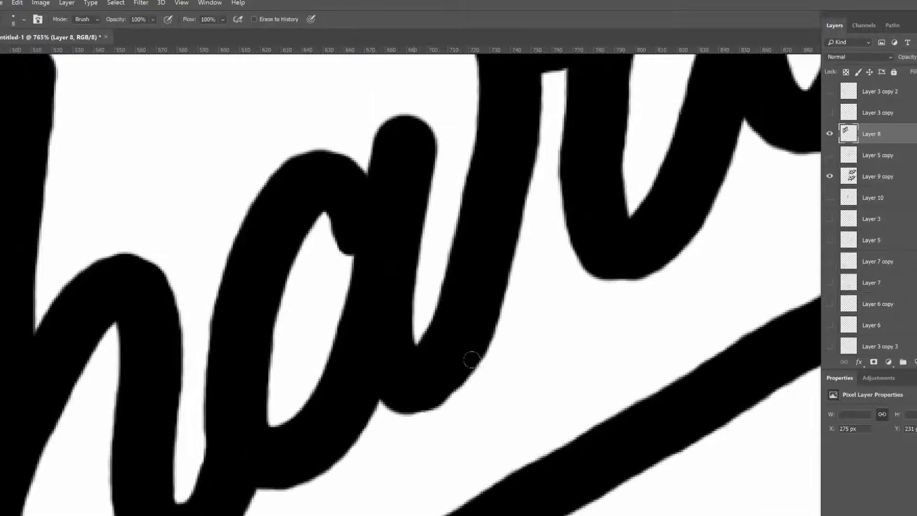
pyautogui.scroll(6, 436, 236)
pyautogui.scroll(-4, 378, 258)
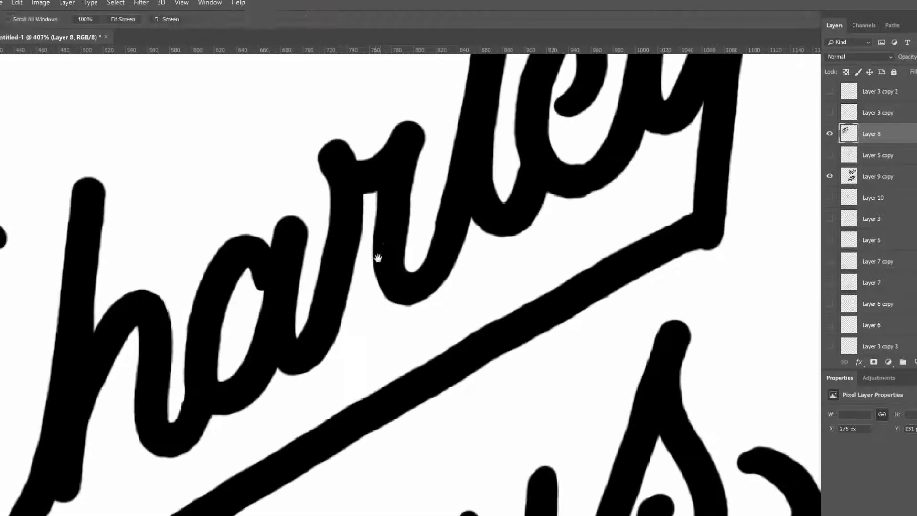
pyautogui.press('h')
pyautogui.scroll(-3, 473, 234)
pyautogui.scroll(5, 454, 238)
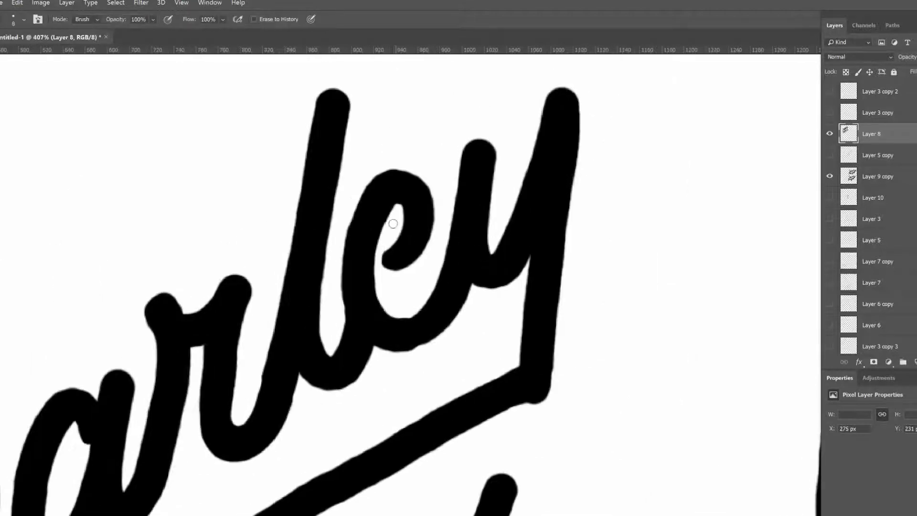
pyautogui.press('h')
pyautogui.scroll(-3, 529, 190)
pyautogui.scroll(3, 420, 354)
# - Paint and erase the underlined Pangus stroke edges and swashes smooth
pyautogui.moveTo(573, 205); pyautogui.dragTo(554, 162)
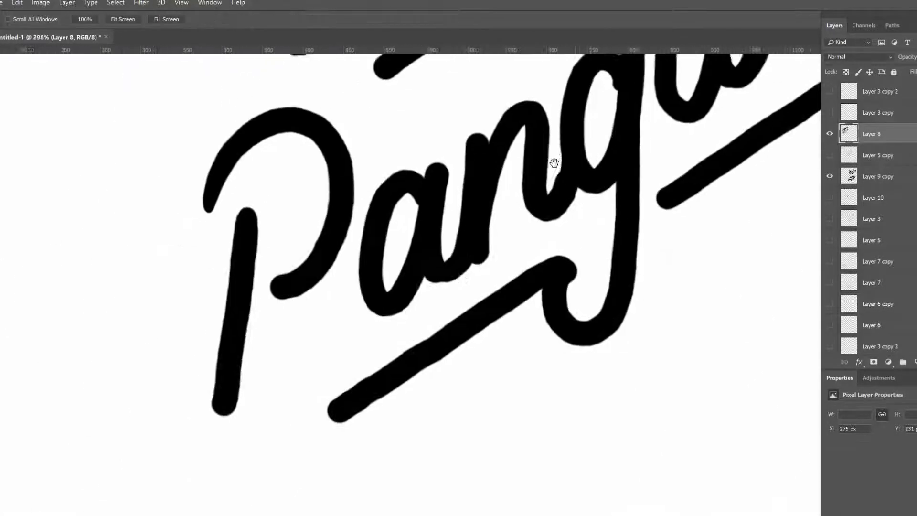
pyautogui.scroll(2, 575, 227)
pyautogui.press('b')
pyautogui.scroll(-3, 434, 204)
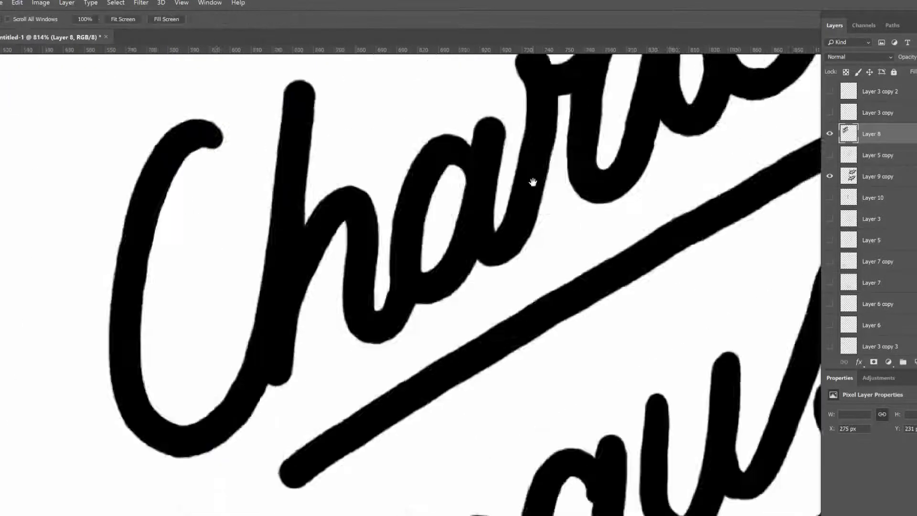
pyautogui.scroll(4, 324, 248)
pyautogui.press('e')
pyautogui.scroll(-3, 338, 366)
pyautogui.press('z')
pyautogui.scroll(-4, 573, 154)
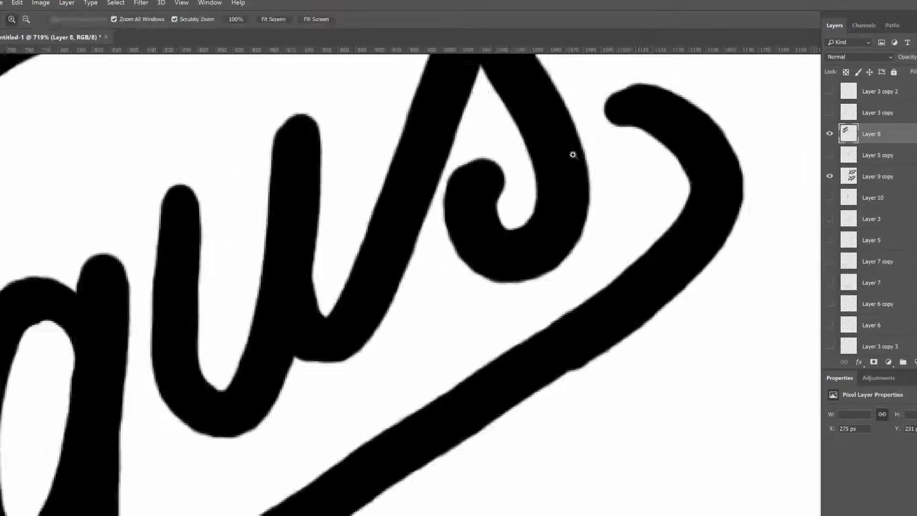
pyautogui.scroll(-3, 714, 115)
# - Place a duplicate of the underlined Charley Pangus lower on the canvas
pyautogui.press('v')
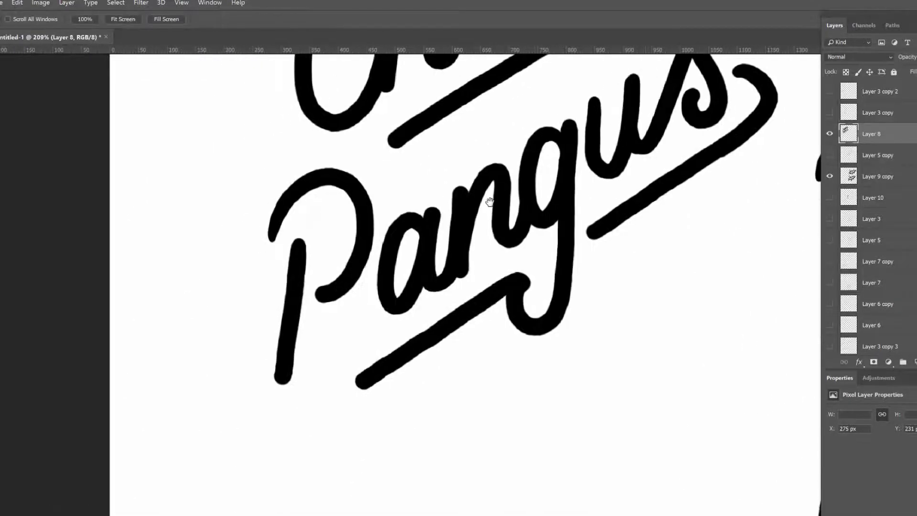
pyautogui.keyDown('alt'); pyautogui.moveTo(432, 229); pyautogui.dragTo(444, 415); pyautogui.keyUp('alt')
pyautogui.press('z')
pyautogui.scroll(4, 526, 168)
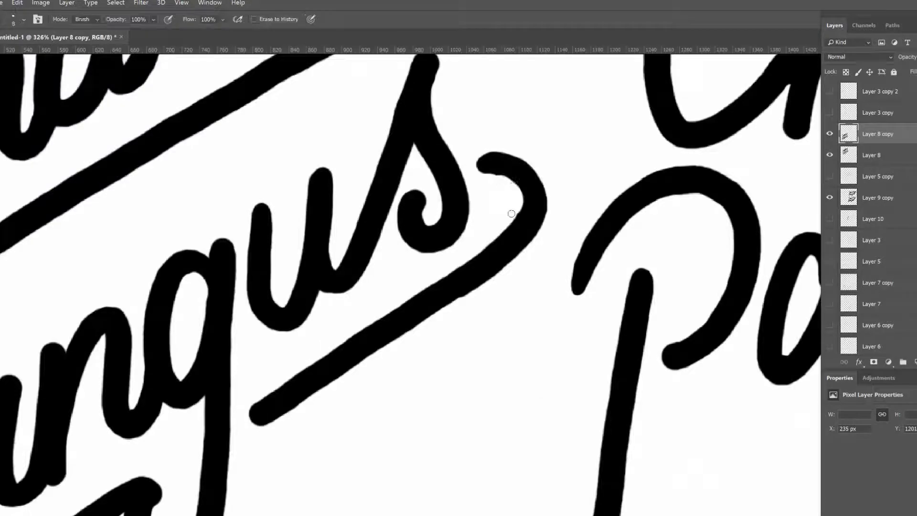
pyautogui.scroll(-3, 545, 206)
pyautogui.scroll(4, 368, 300)
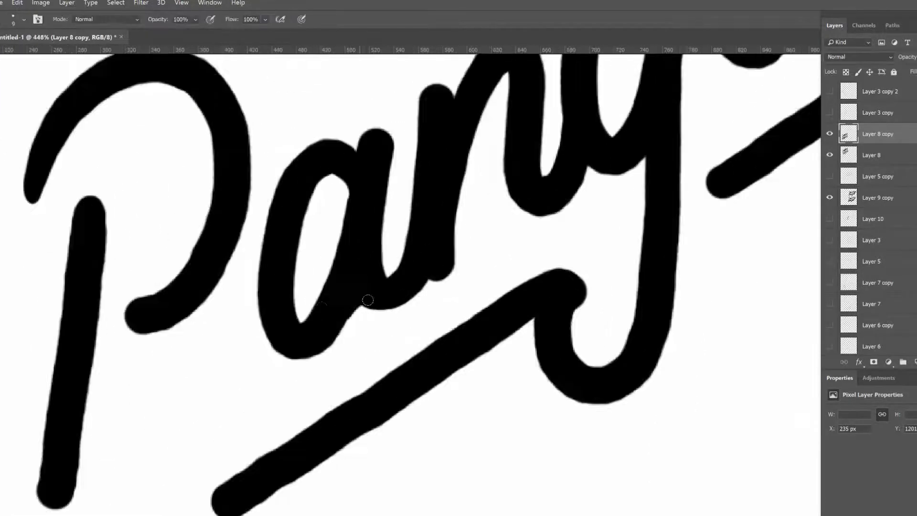
pyautogui.scroll(2, 246, 217)
pyautogui.scroll(3, 368, 177)
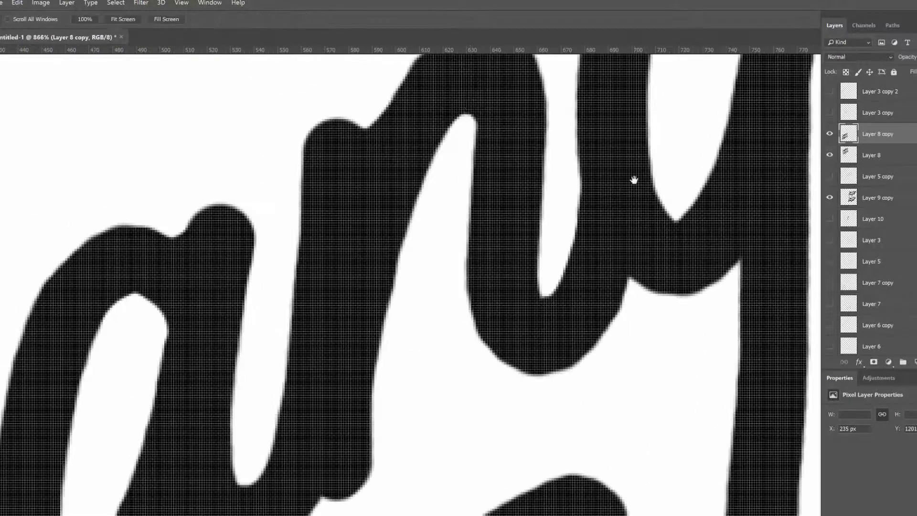
# - Paint over rough edges on the duplicate's Charley strokes
pyautogui.press('b')
pyautogui.hscroll(5, 635, 180)
pyautogui.scroll(-3, 599, 186)
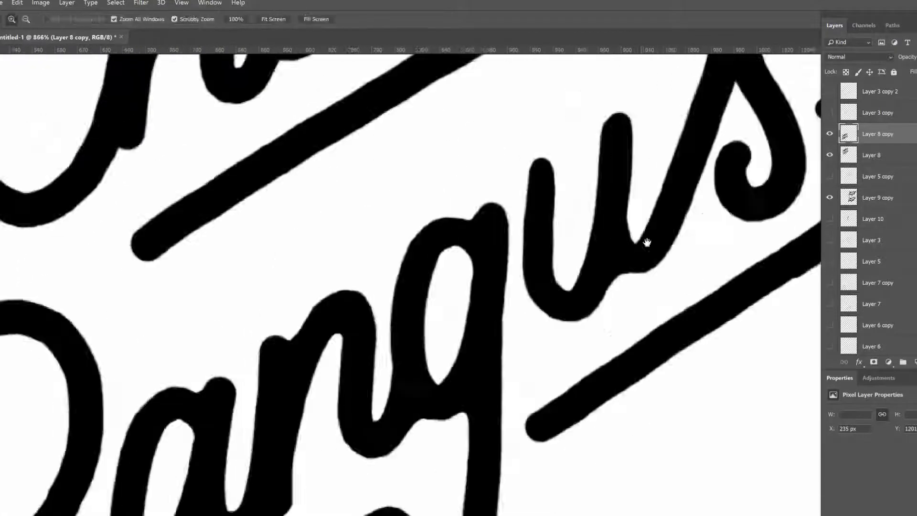
pyautogui.scroll(3, 652, 242)
pyautogui.scroll(-2, 462, 417)
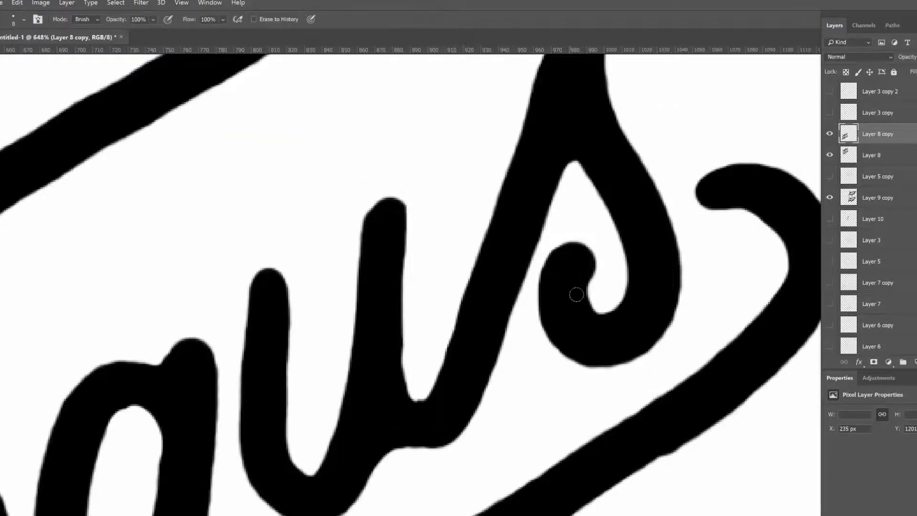
pyautogui.hscroll(-5, 575, 293)
pyautogui.scroll(5, 608, 115)
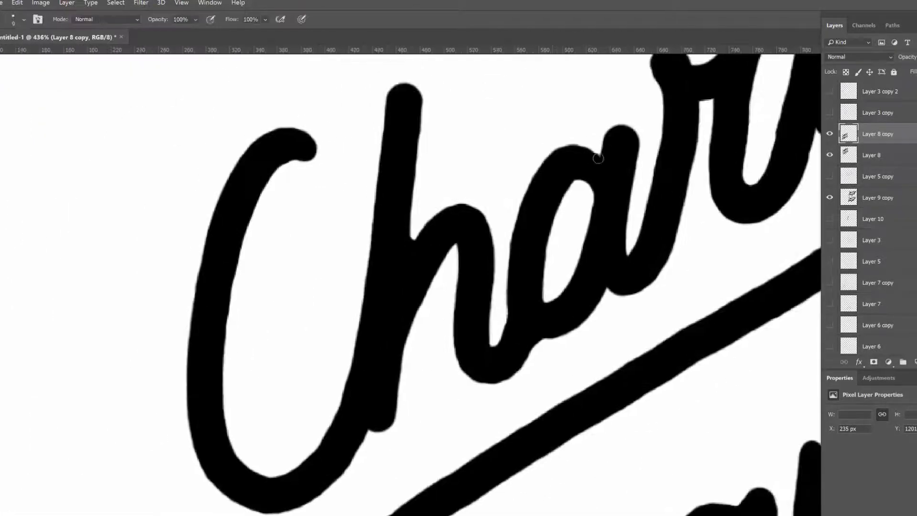
# - Pan along the rest of Charley and paint its remaining stroke edges
pyautogui.press('space')
pyautogui.moveTo(598, 158); pyautogui.dragTo(580, 267)
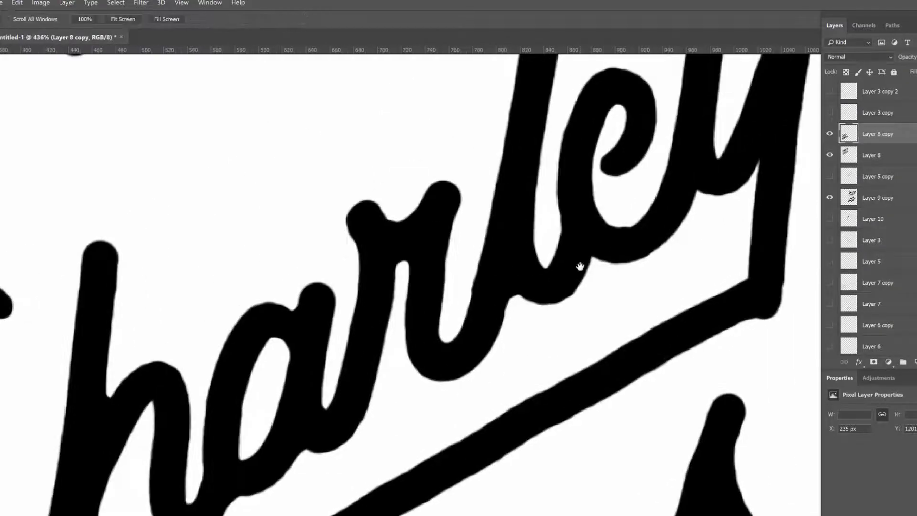
pyautogui.scroll(-2, 580, 266)
pyautogui.scroll(1, 645, 199)
pyautogui.scroll(-4, 635, 231)
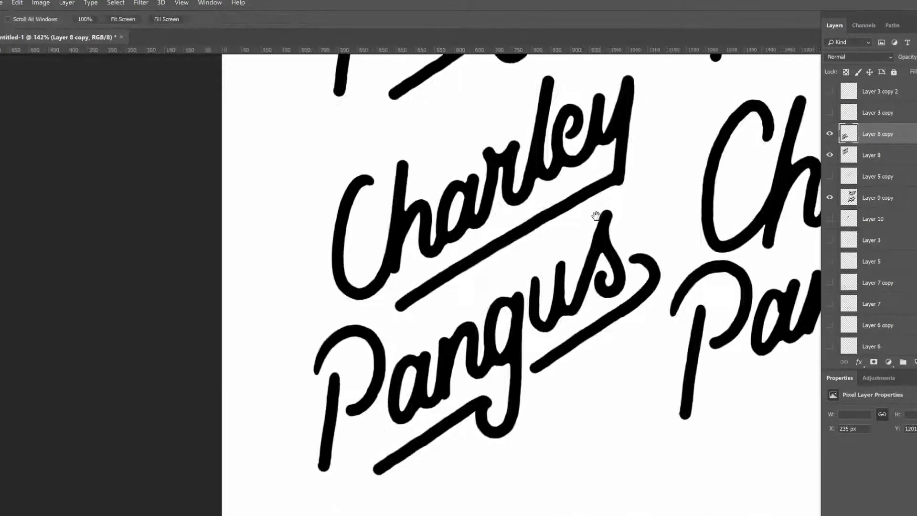
pyautogui.scroll(3, 596, 216)
pyautogui.press('b')
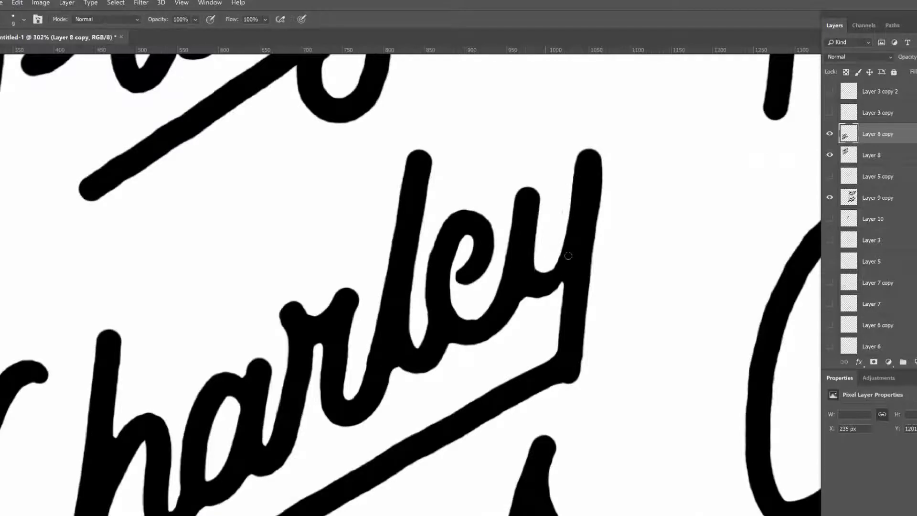
pyautogui.scroll(-3, 530, 269)
# - Draw a rectangular marquee around all four black Charley Pangus versions
pyautogui.scroll(-3, 588, 229)
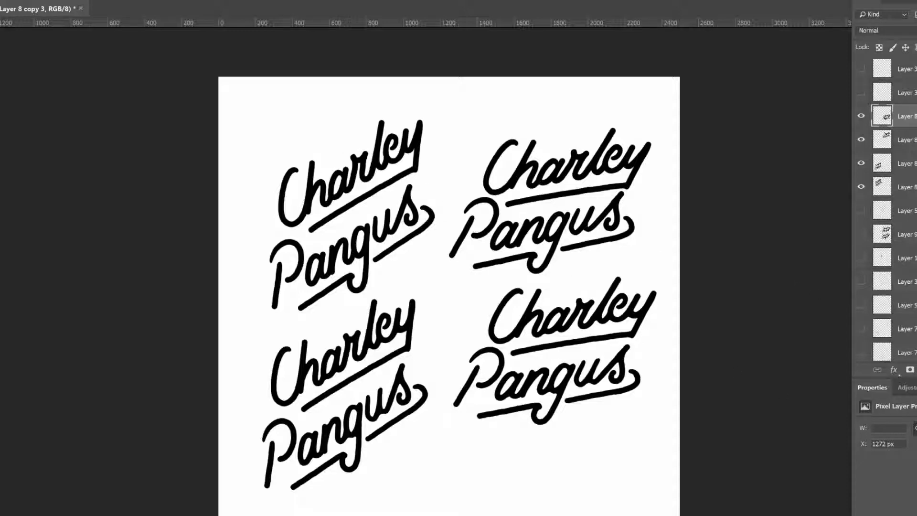
pyautogui.moveTo(248, 86)
pyautogui.mouseDown()
pyautogui.moveTo(680, 372)
pyautogui.moveTo(657, 480)
pyautogui.mouseUp()
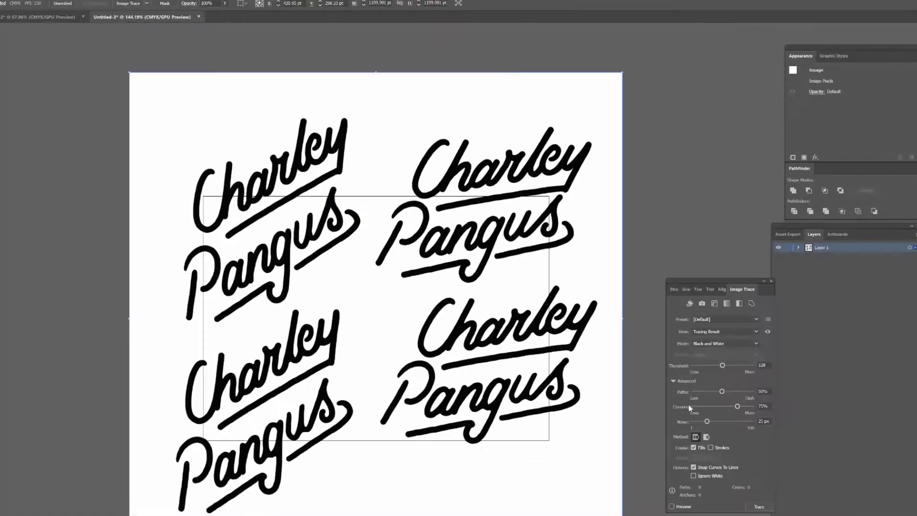
# - Trace the pasted lettering sketches into black vector shapes with Image Trace
pyautogui.click(759, 507)
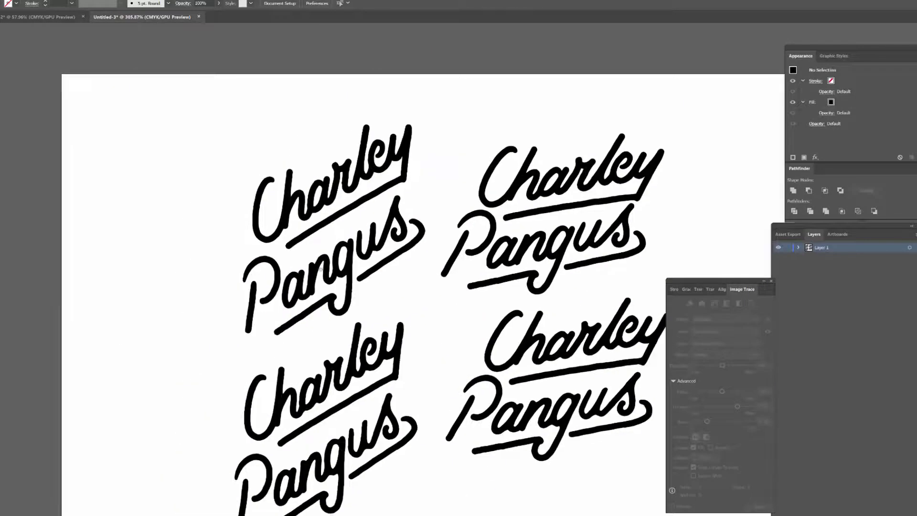
pyautogui.click(384, 294)
pyautogui.scroll(10, 406, 301)
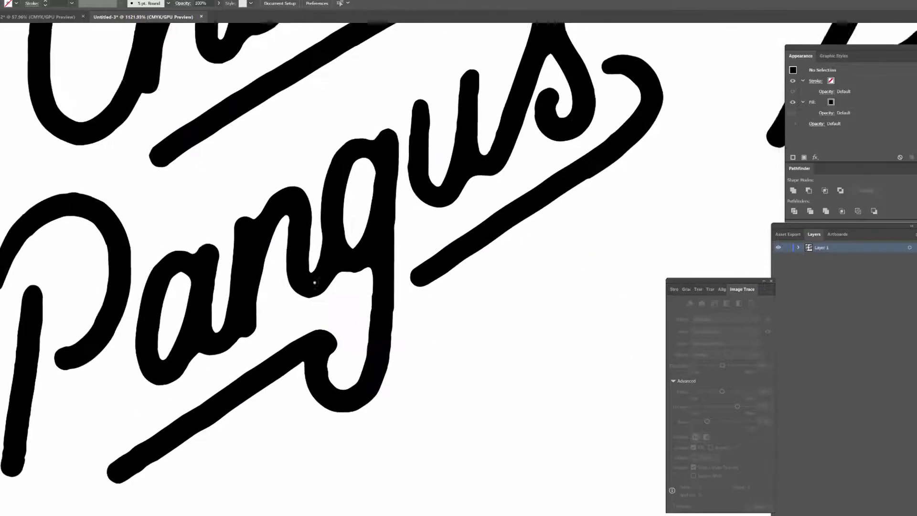
pyautogui.scroll(-8, 425, 307)
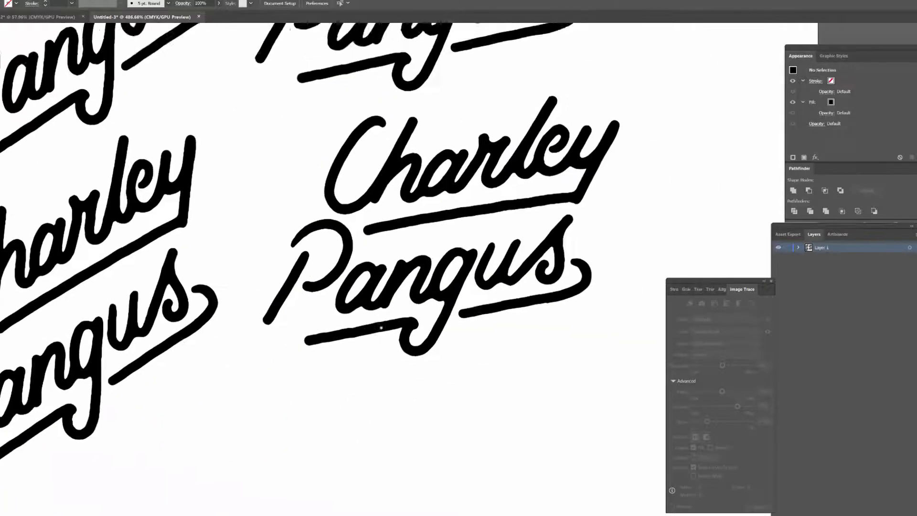
pyautogui.scroll(3, 354, 316)
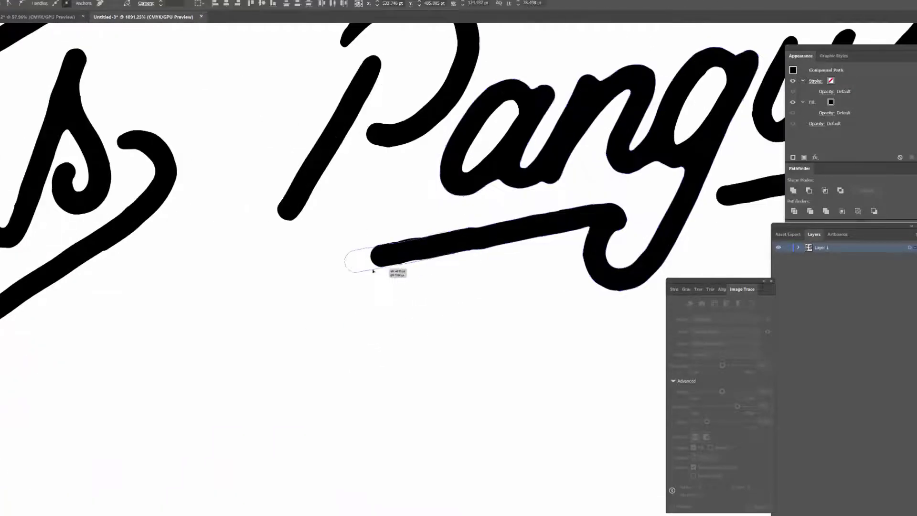
pyautogui.scroll(-2, 370, 378)
pyautogui.scroll(-4, 370, 378)
pyautogui.scroll(2, 431, 303)
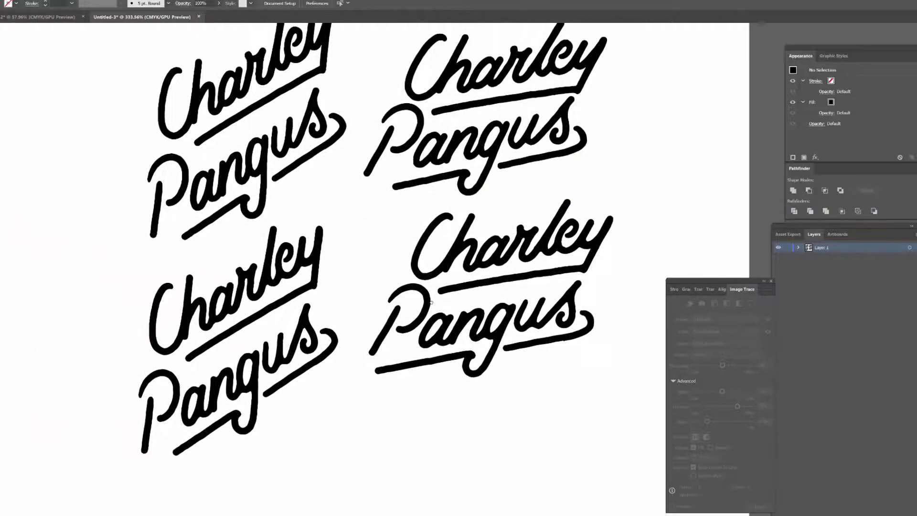
pyautogui.scroll(3, 429, 364)
# - Reshape the end of the Pangus underline by nudging its anchor
pyautogui.click(437, 253)
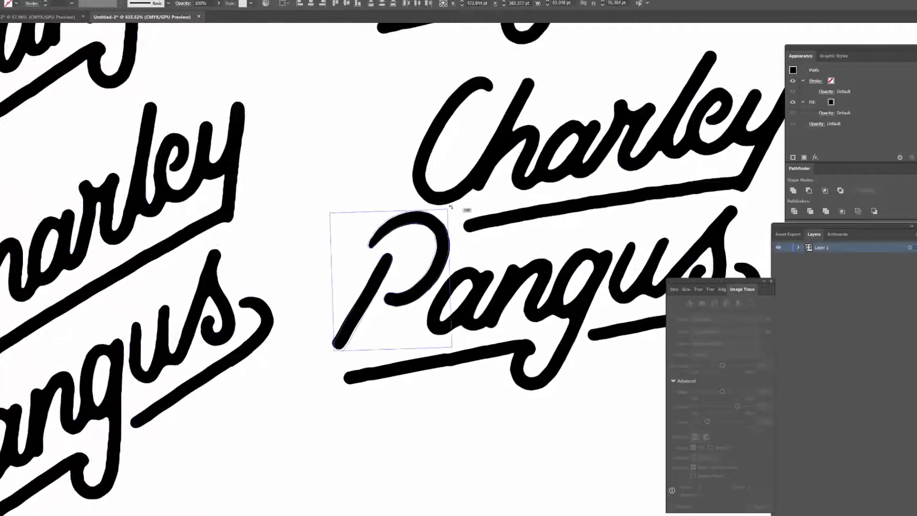
pyautogui.click(482, 256)
pyautogui.scroll(-3, 365, 297)
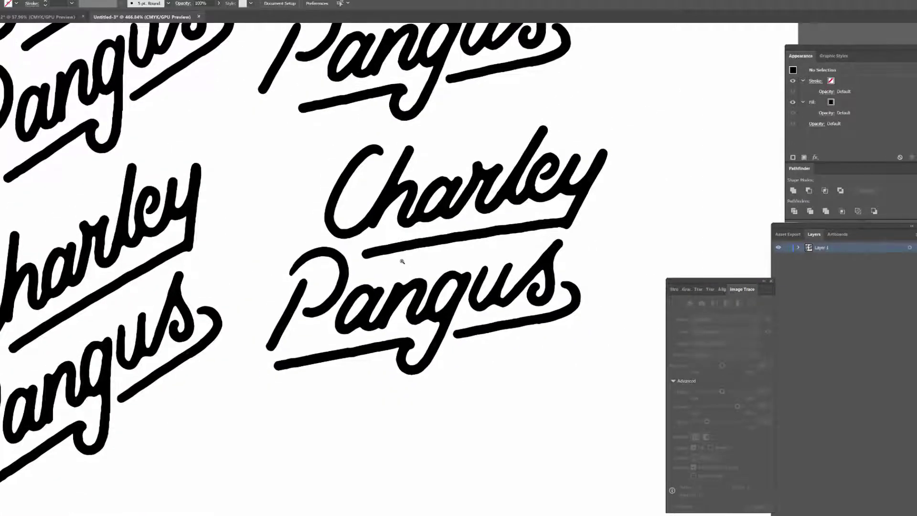
pyautogui.scroll(-2, 365, 297)
pyautogui.scroll(5, 245, 381)
pyautogui.click(345, 289)
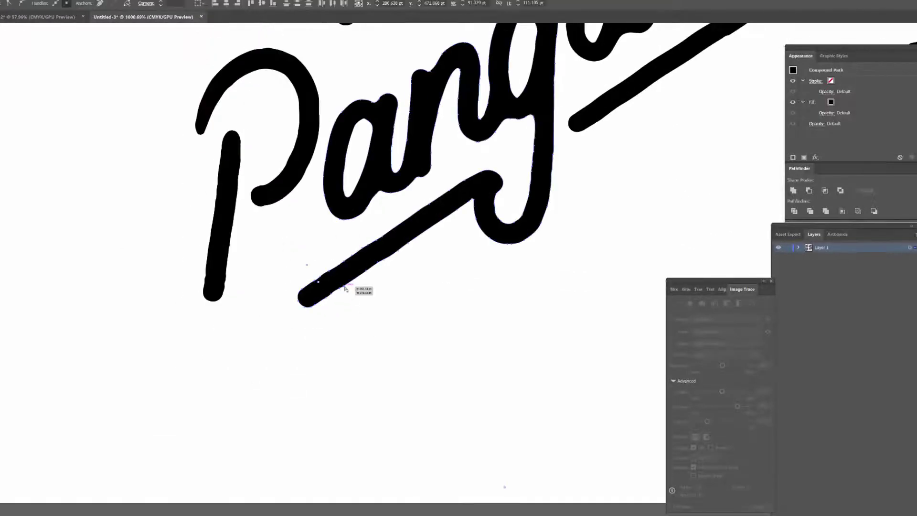
pyautogui.moveTo(307, 313); pyautogui.dragTo(306, 312)
# - Select the P of Pangus and bring up its context menu for editing
pyautogui.scroll(-3, 306, 312)
pyautogui.moveTo(253, 170); pyautogui.dragTo(191, 393)
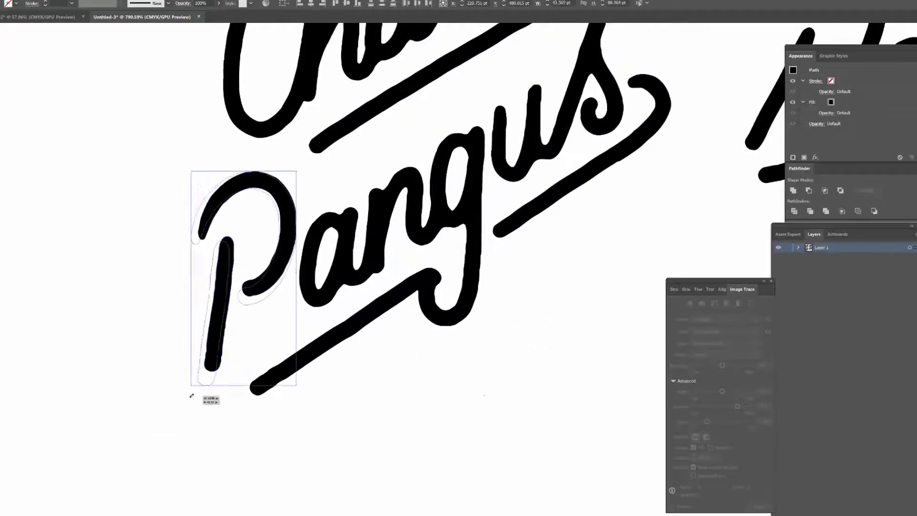
pyautogui.scroll(-2, 381, 361)
pyautogui.scroll(-1, 382, 361)
pyautogui.scroll(1, 311, 338)
pyautogui.rightClick(287, 314)
# - Add a new artboard above the current one
pyautogui.press('Escape')
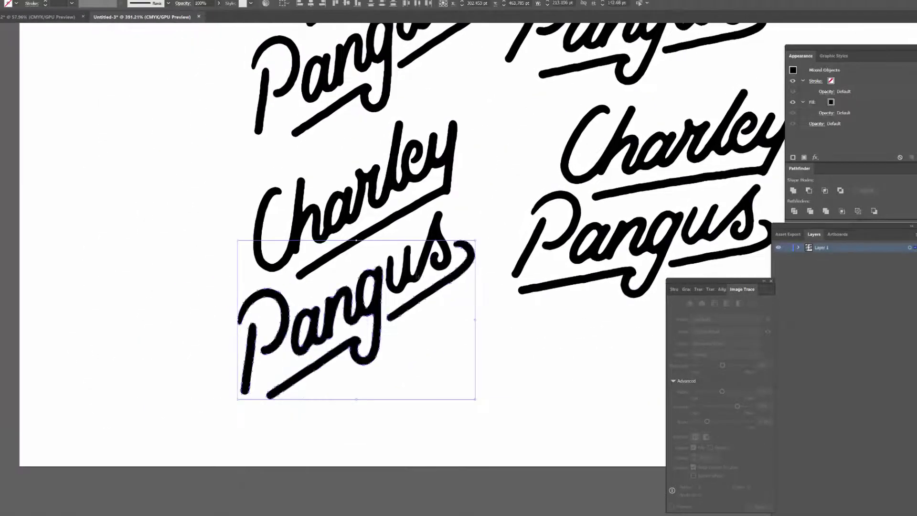
pyautogui.scroll(-1, 440, 290)
pyautogui.scroll(-2, 436, 381)
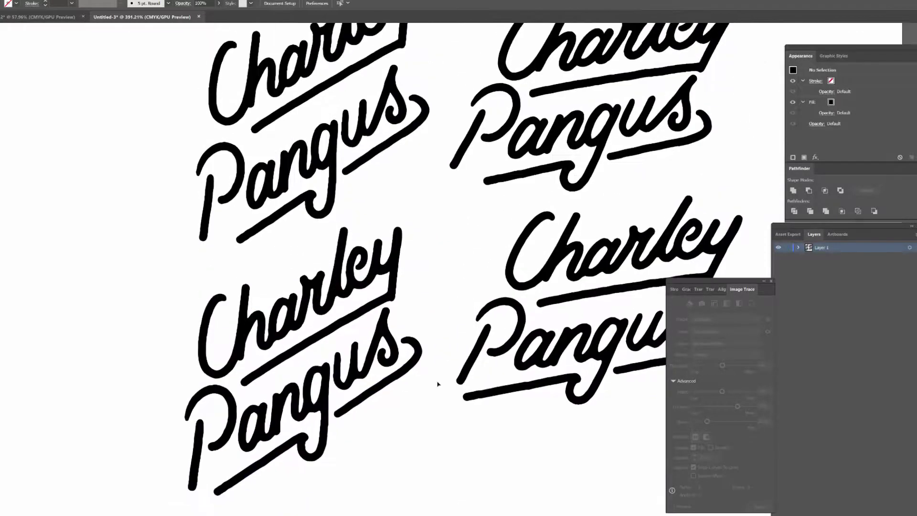
pyautogui.scroll(-2, 435, 353)
pyautogui.hotkey('shift', 'o')
pyautogui.moveTo(154, 71)
pyautogui.mouseDown()
pyautogui.moveTo(246, 98)
pyautogui.moveTo(602, 160)
pyautogui.mouseUp()
# - Move the top-left and top-right logos onto the new top artboard
pyautogui.press('v')
pyautogui.moveTo(333, 234); pyautogui.dragTo(271, 111)
pyautogui.rightClick(473, 270)
pyautogui.press('Escape')
pyautogui.moveTo(468, 272); pyautogui.dragTo(425, 139)
pyautogui.scroll(2, 402, 394)
# - Enlarge the two remaining logos by dragging their corners
pyautogui.click(268, 392)
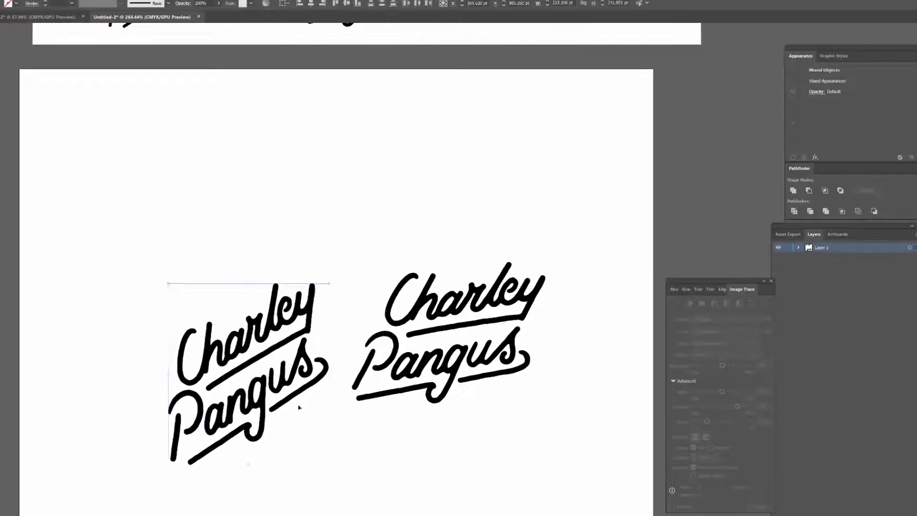
pyautogui.moveTo(329, 282); pyautogui.dragTo(360, 223)
pyautogui.click(478, 310)
pyautogui.moveTo(544, 262); pyautogui.dragTo(604, 183)
pyautogui.click(365, 393)
pyautogui.moveTo(365, 393); pyautogui.dragTo(359, 420)
pyautogui.scroll(3, 358, 420)
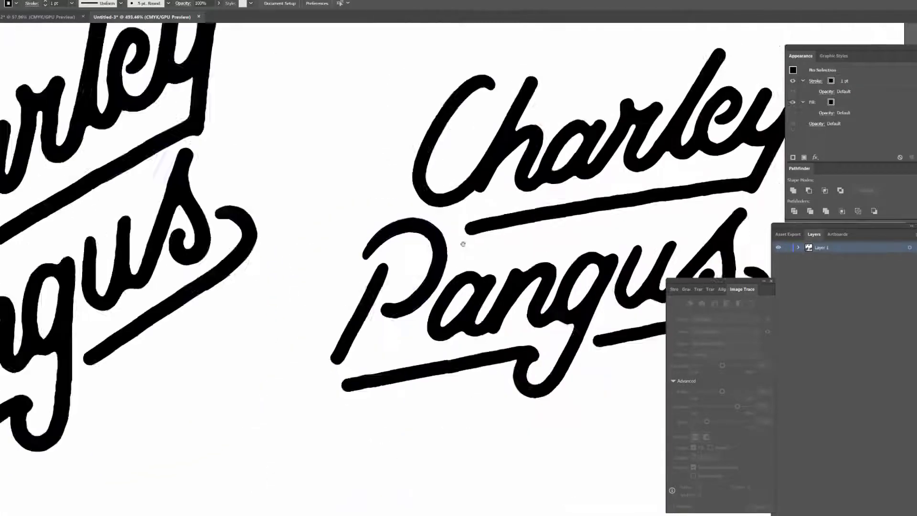
# - Expand the redrawn P bowl of Pangus into a solid black shape
pyautogui.moveTo(462, 245); pyautogui.dragTo(260, 260)
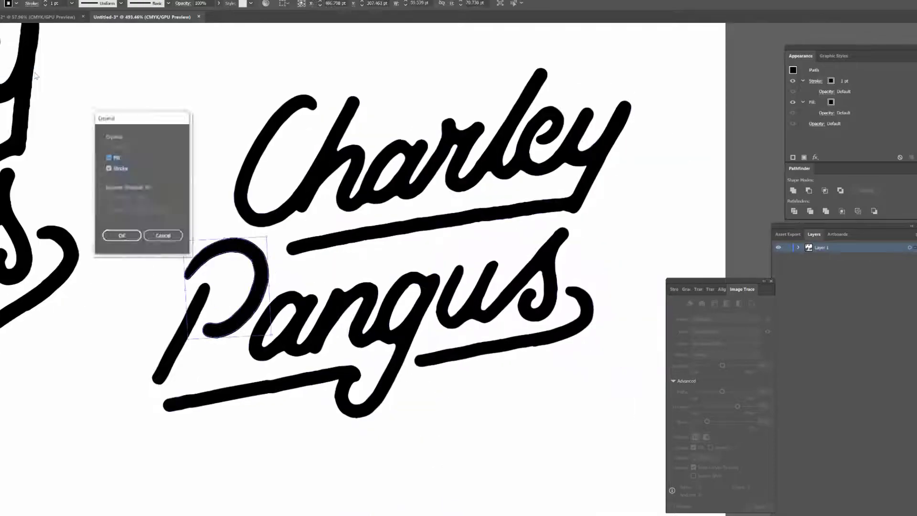
pyautogui.hotkey('ctrl', 'shift', 'a')
pyautogui.moveTo(214, 369); pyautogui.dragTo(266, 383)
pyautogui.scroll(2, 604, 249)
pyautogui.scroll(10, 563, 270)
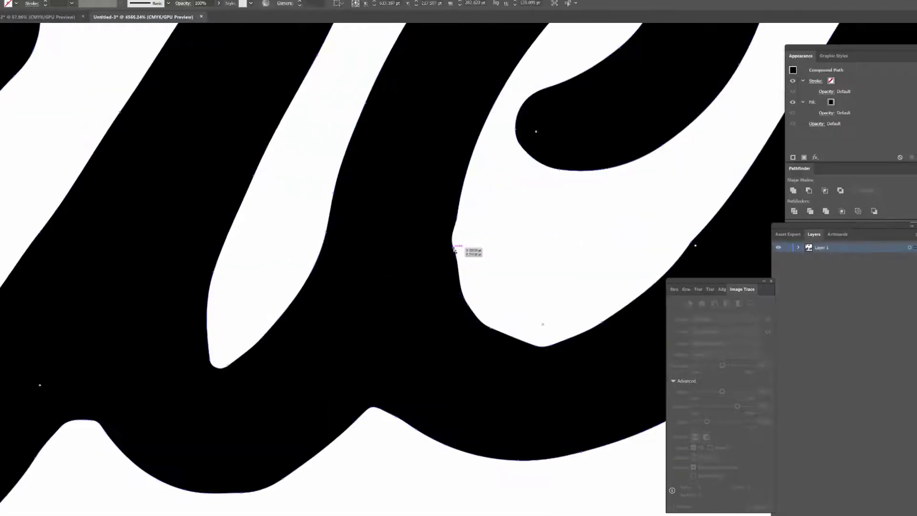
pyautogui.click(456, 243)
pyautogui.scroll(-3, 451, 281)
pyautogui.hotkey('ctrl', 'shift', 'a')
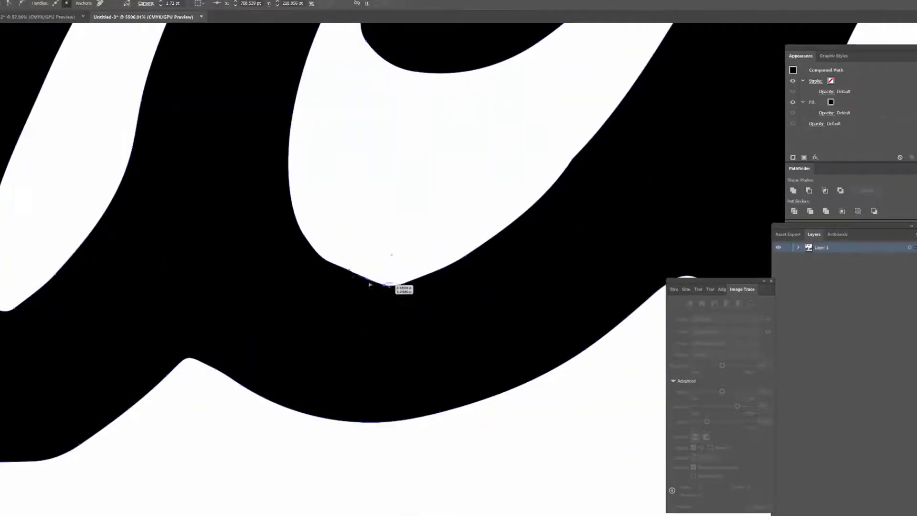
pyautogui.scroll(-4, 397, 285)
pyautogui.scroll(-6, 546, 263)
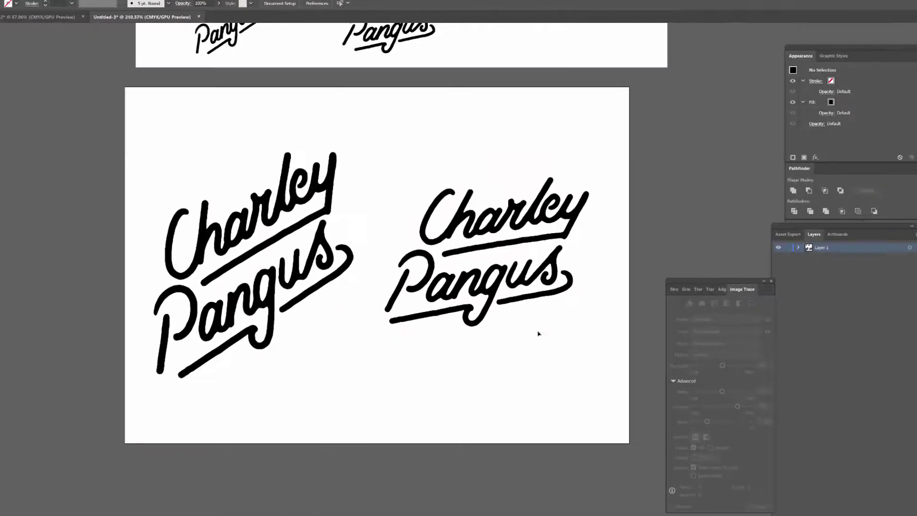
# - Select both logos and rotate them back upright
pyautogui.hotkey('ctrl', 'a')
pyautogui.moveTo(539, 334); pyautogui.dragTo(389, 401)
pyautogui.hscroll(-3, 389, 401)
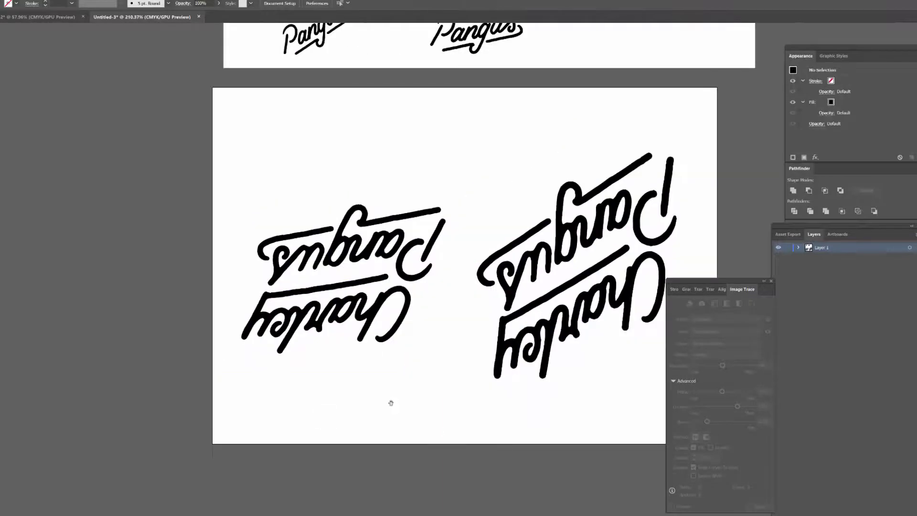
pyautogui.hscroll(6, 420, 383)
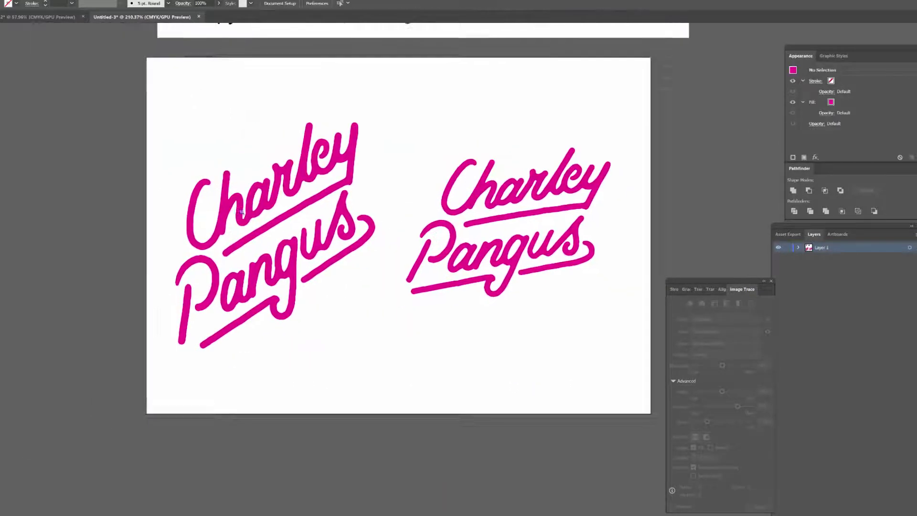
pyautogui.scroll(2, 341, 211)
pyautogui.scroll(8, 341, 211)
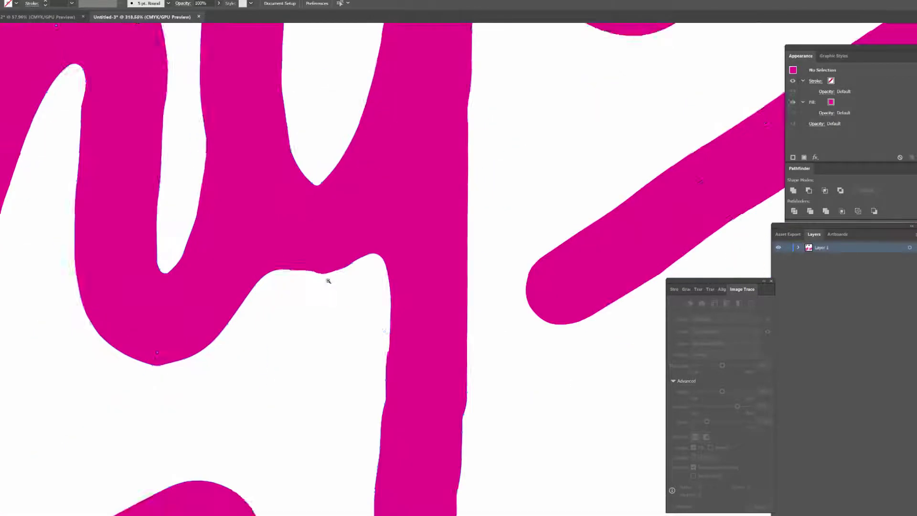
pyautogui.hscroll(4, 427, 300)
pyautogui.scroll(-3, 426, 301)
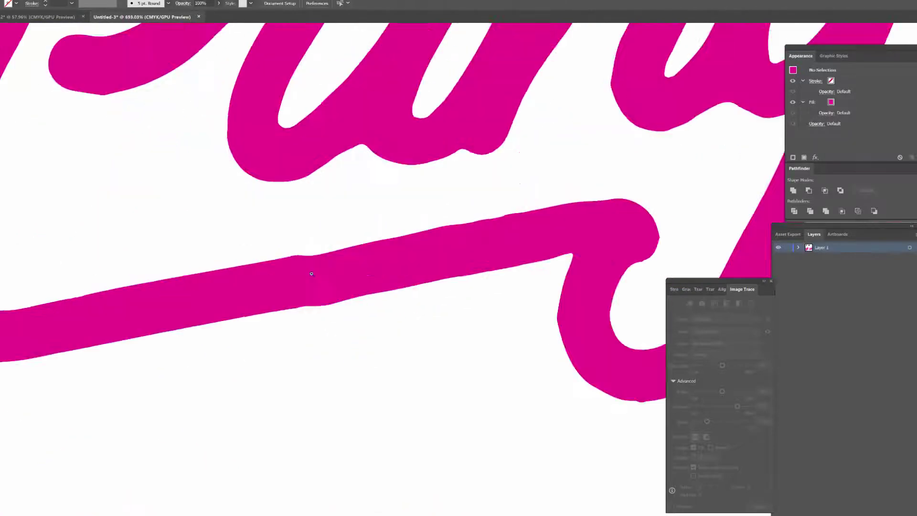
pyautogui.scroll(2, 311, 273)
# - Check the long underline stroke, then frame both logo artboards
pyautogui.click(363, 338)
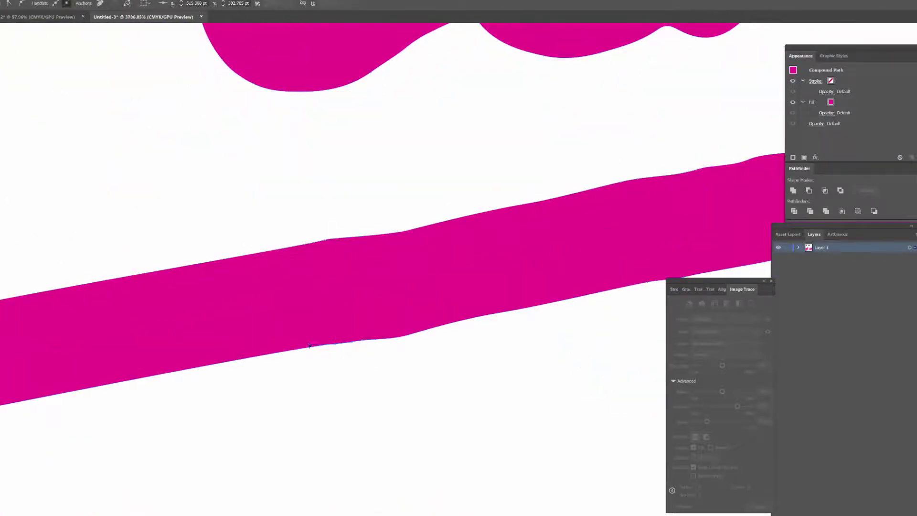
pyautogui.scroll(-10, 350, 343)
pyautogui.hotkey('ctrl', 'shift', 'a')
pyautogui.moveTo(593, 346); pyautogui.dragTo(470, 346)
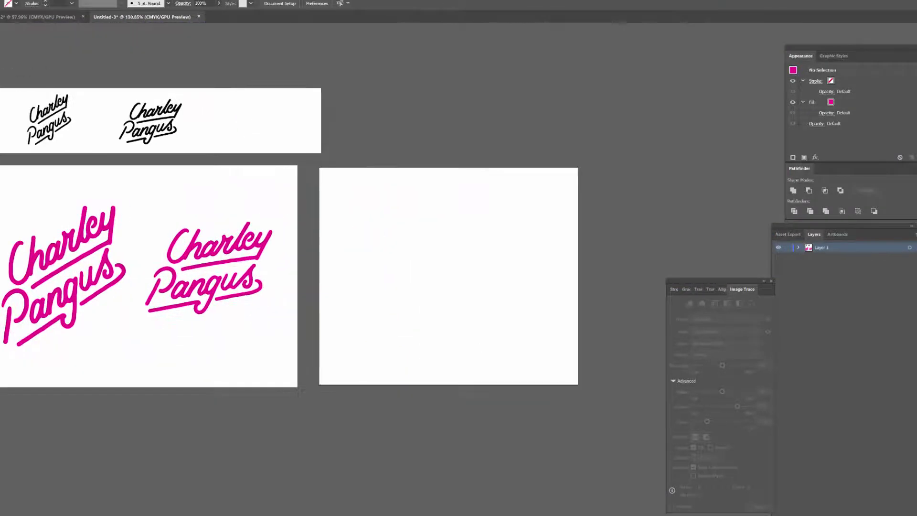
# - Draw a black rectangle over the right artboard and bring copied logos in front of it
pyautogui.press('m')
pyautogui.moveTo(319, 168)
pyautogui.mouseDown()
pyautogui.moveTo(577, 287)
pyautogui.moveTo(578, 385)
pyautogui.mouseUp()
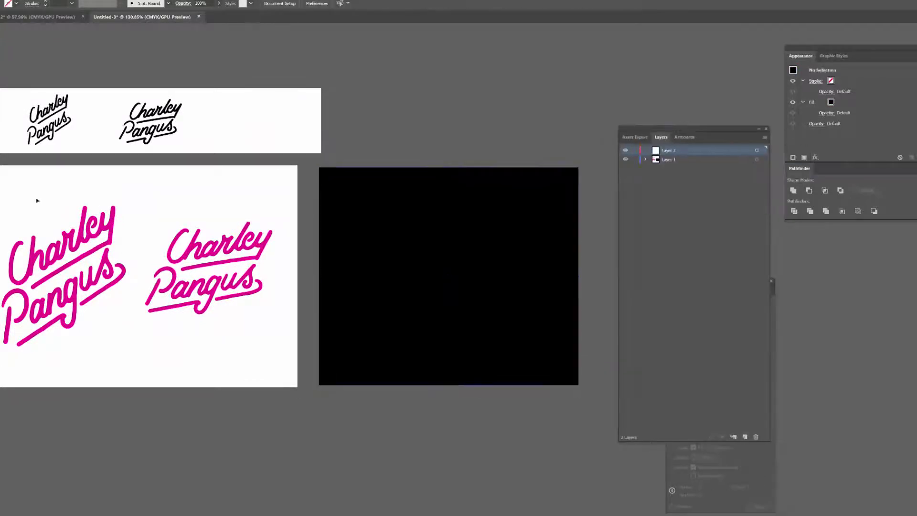
pyautogui.moveTo(206, 268); pyautogui.dragTo(478, 277)
pyautogui.rightClick(522, 272)
pyautogui.moveTo(543, 347)
pyautogui.click(617, 347)
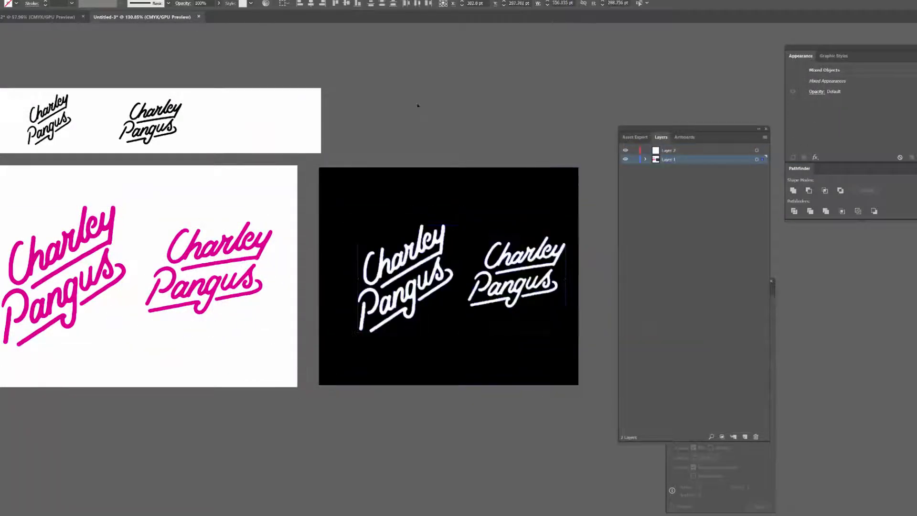
# - Select the white lettering around the C's notch
pyautogui.scroll(10, 486, 207)
pyautogui.click(486, 208)
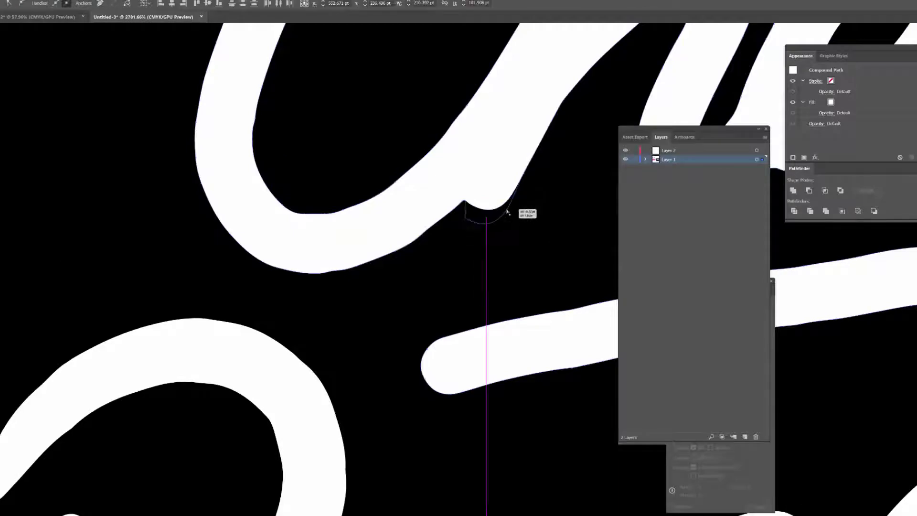
pyautogui.scroll(3, 486, 208)
pyautogui.scroll(-9, 487, 208)
pyautogui.click(491, 281)
pyautogui.scroll(6, 491, 281)
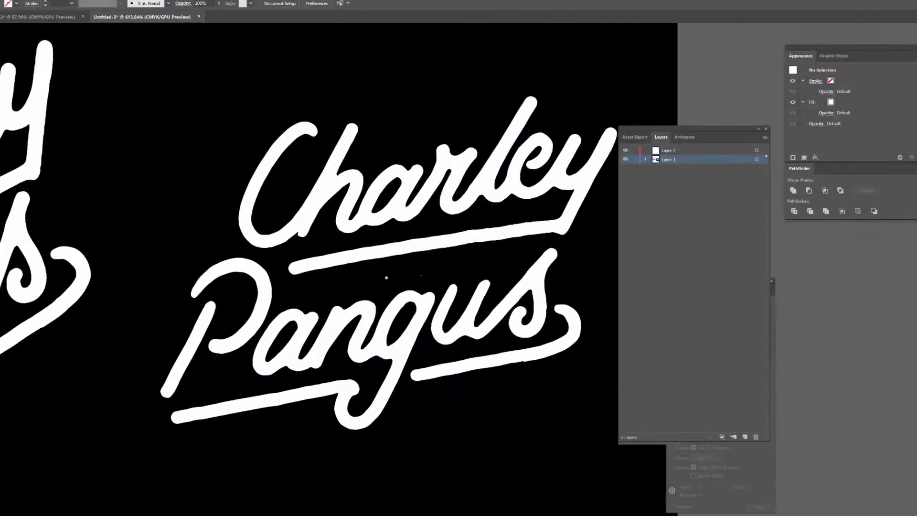
pyautogui.click(388, 242)
pyautogui.scroll(-10, 388, 243)
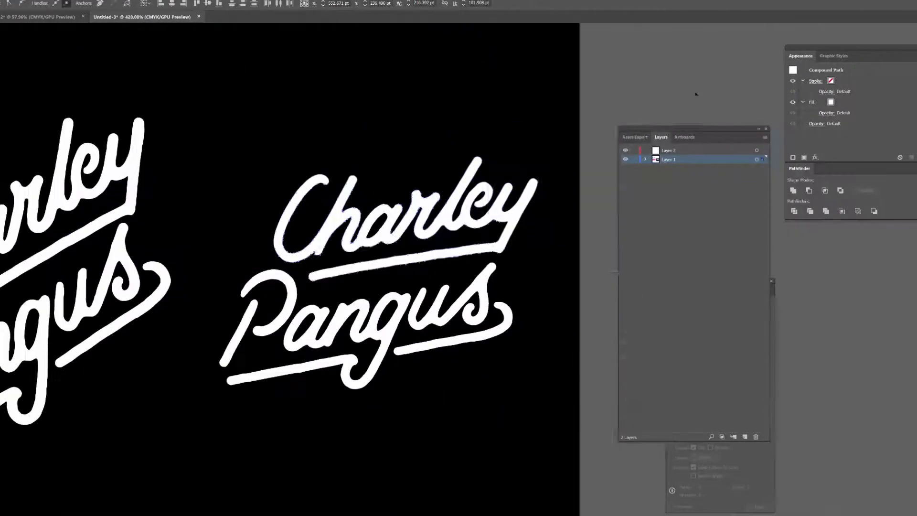
# - Pull the C's notch corner point down to smooth it
pyautogui.moveTo(693, 129); pyautogui.dragTo(788, 192)
pyautogui.scroll(12, 248, 284)
pyautogui.press('a')
pyautogui.moveTo(248, 283)
pyautogui.mouseDown()
pyautogui.moveTo(286, 283)
pyautogui.moveTo(334, 244)
pyautogui.moveTo(241, 293)
pyautogui.mouseUp()
pyautogui.scroll(-15, 241, 292)
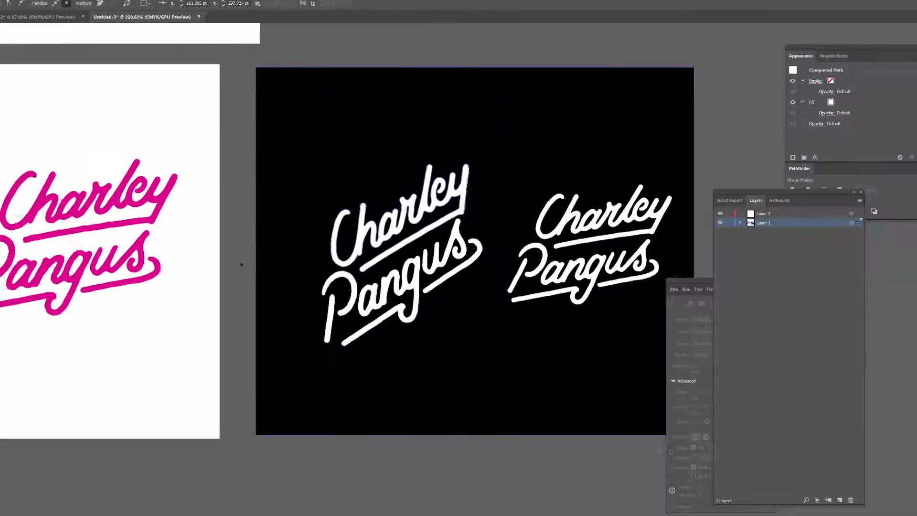
pyautogui.hotkey('ctrl', 'shift', 'a')
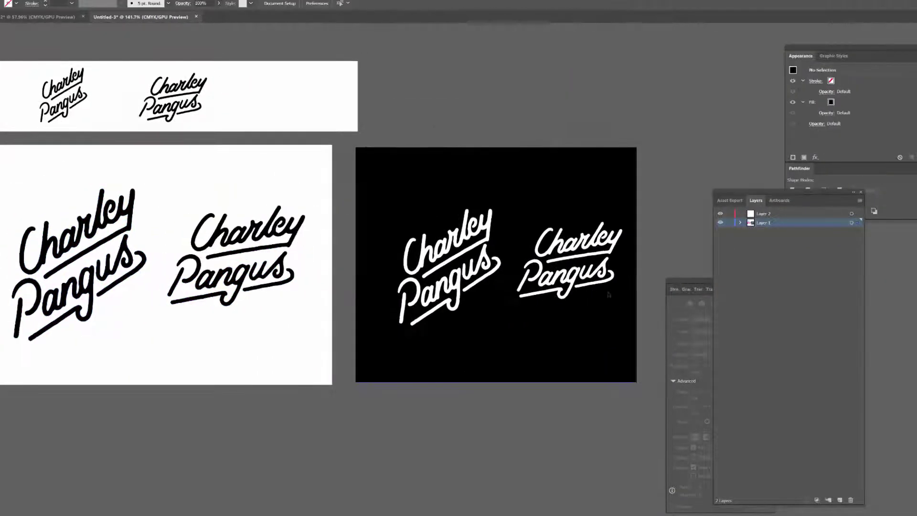